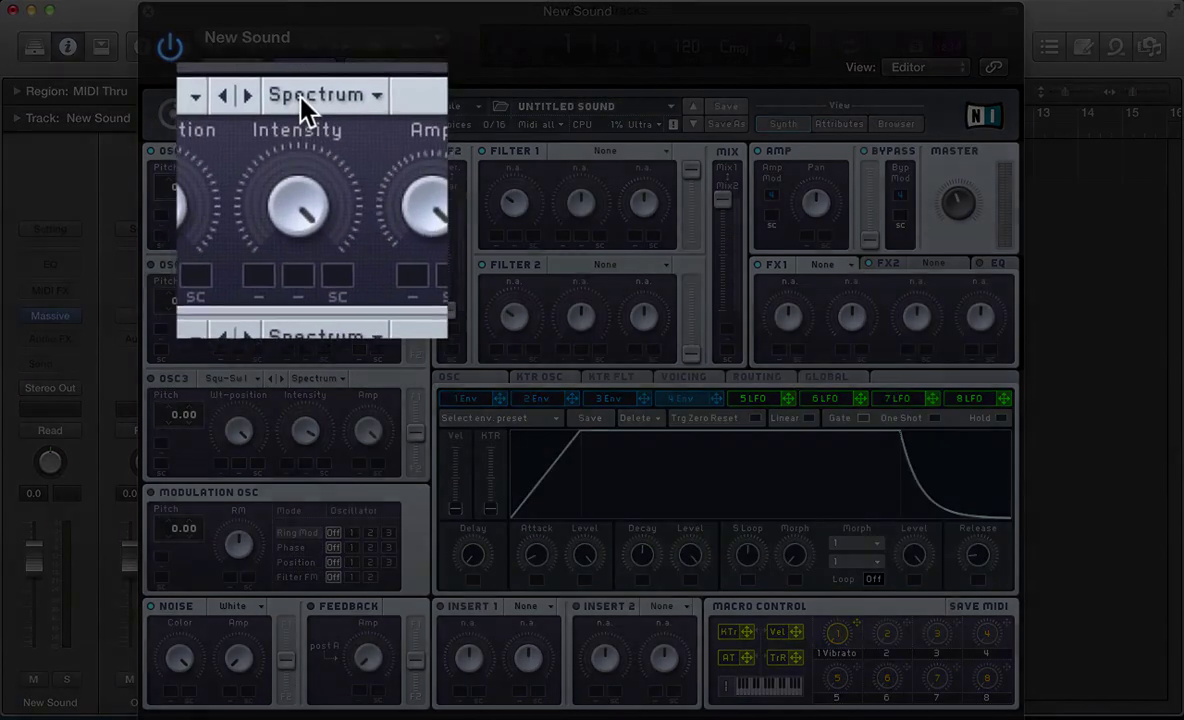
# - Load the Flenders II wavetable into oscillator 1 in place of Square-Saw I
pyautogui.click(328, 150)
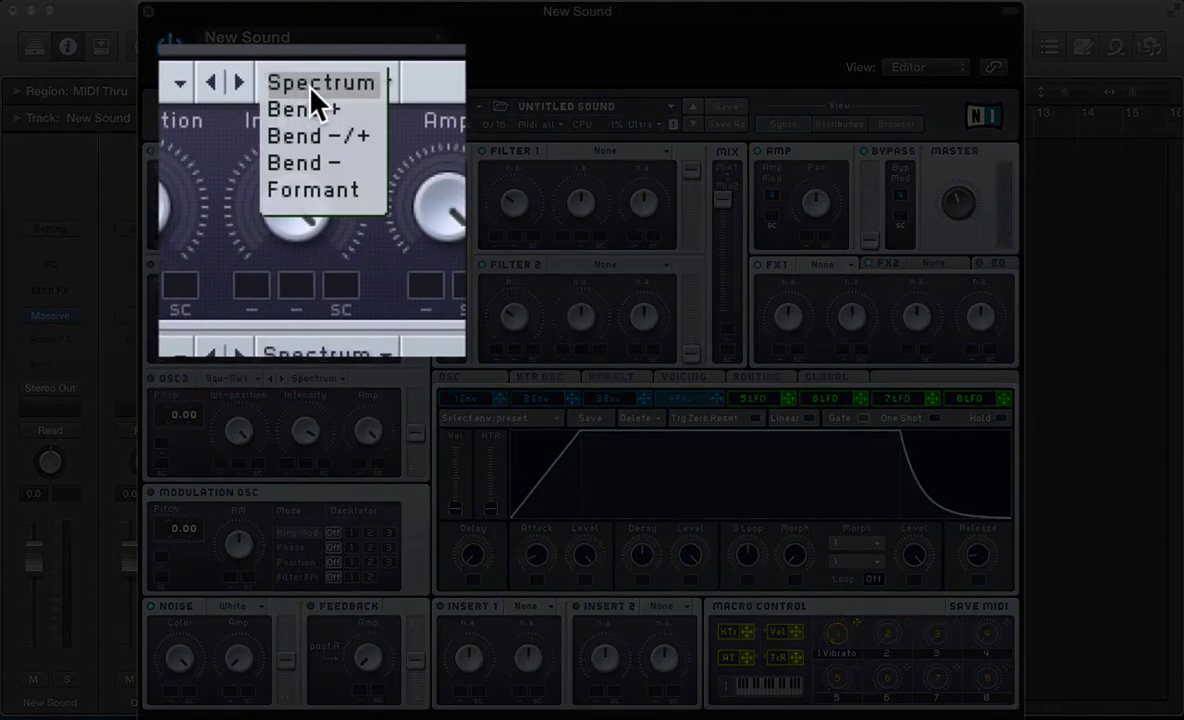
pyautogui.click(309, 87)
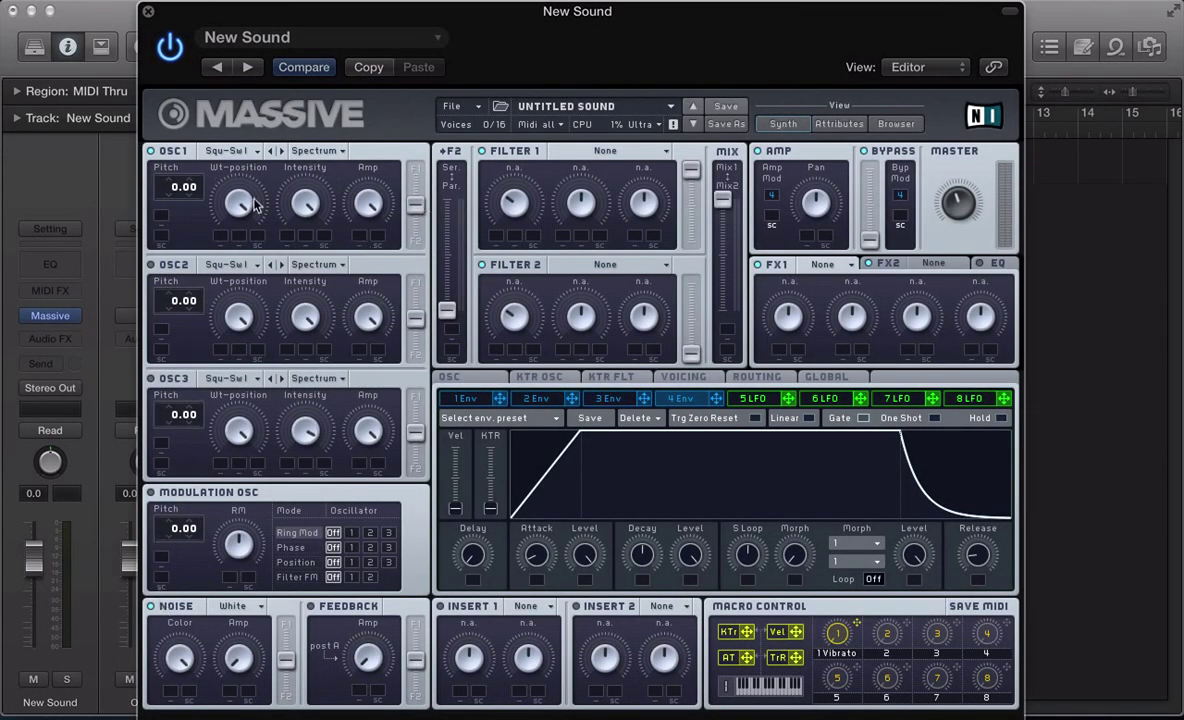
pyautogui.click(226, 151)
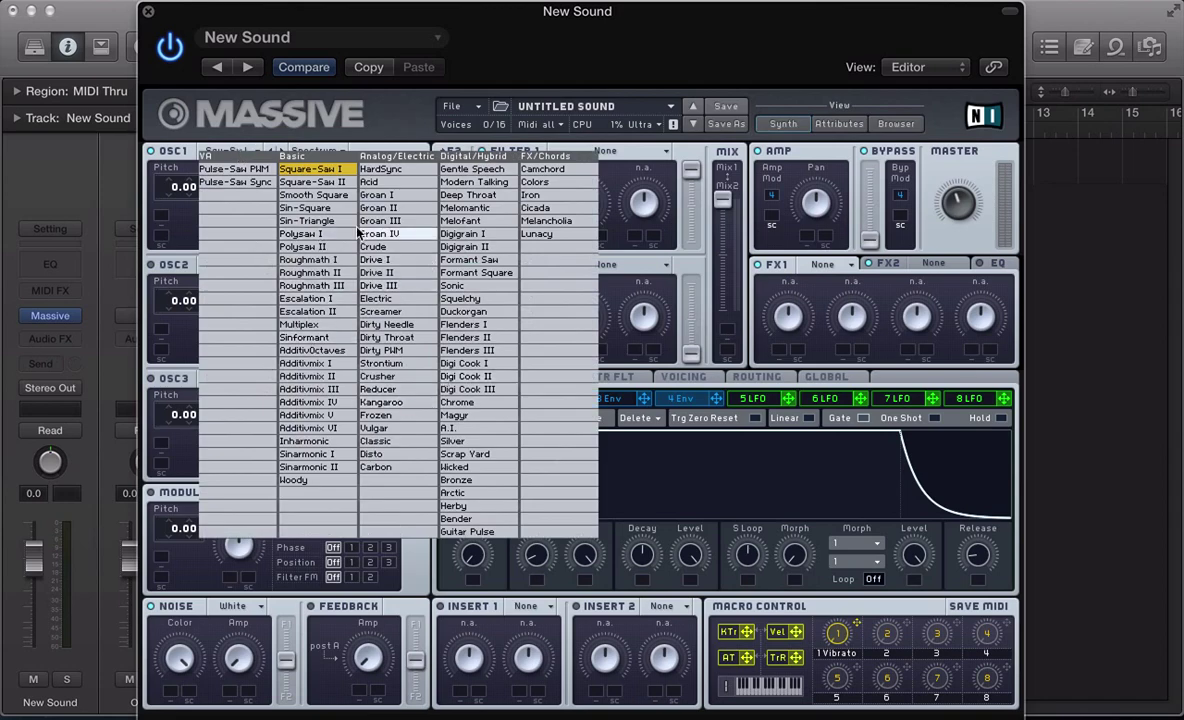
pyautogui.click(183, 220)
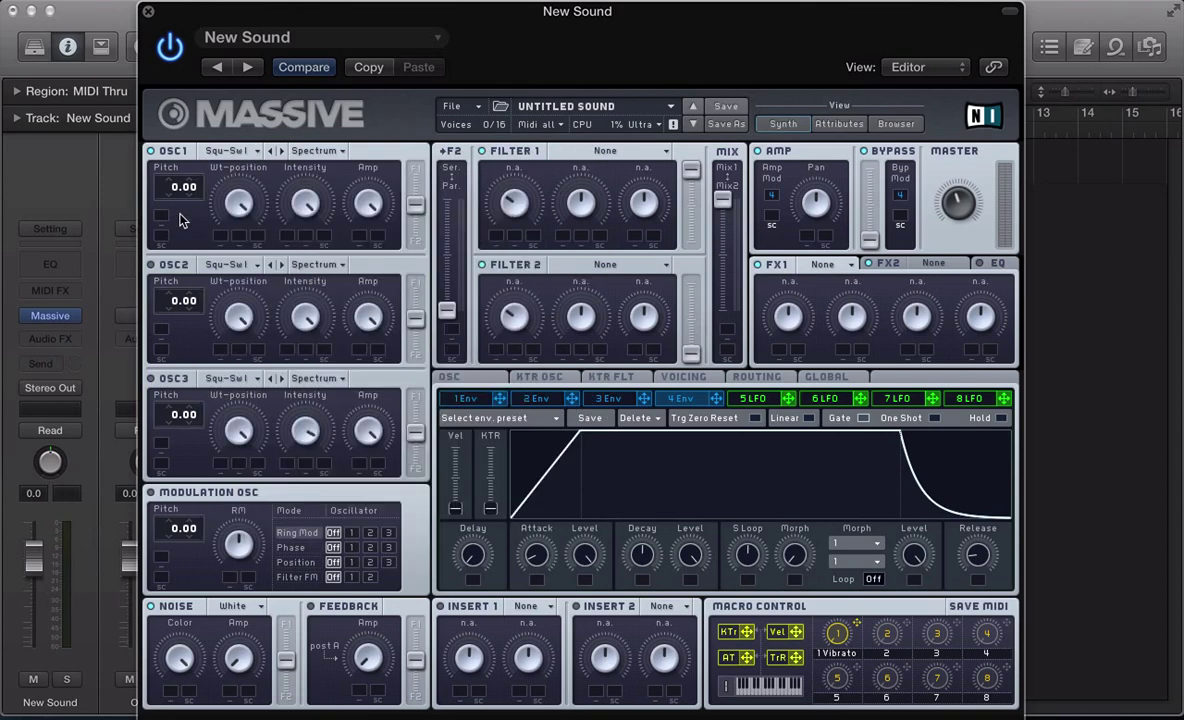
pyautogui.click(226, 150)
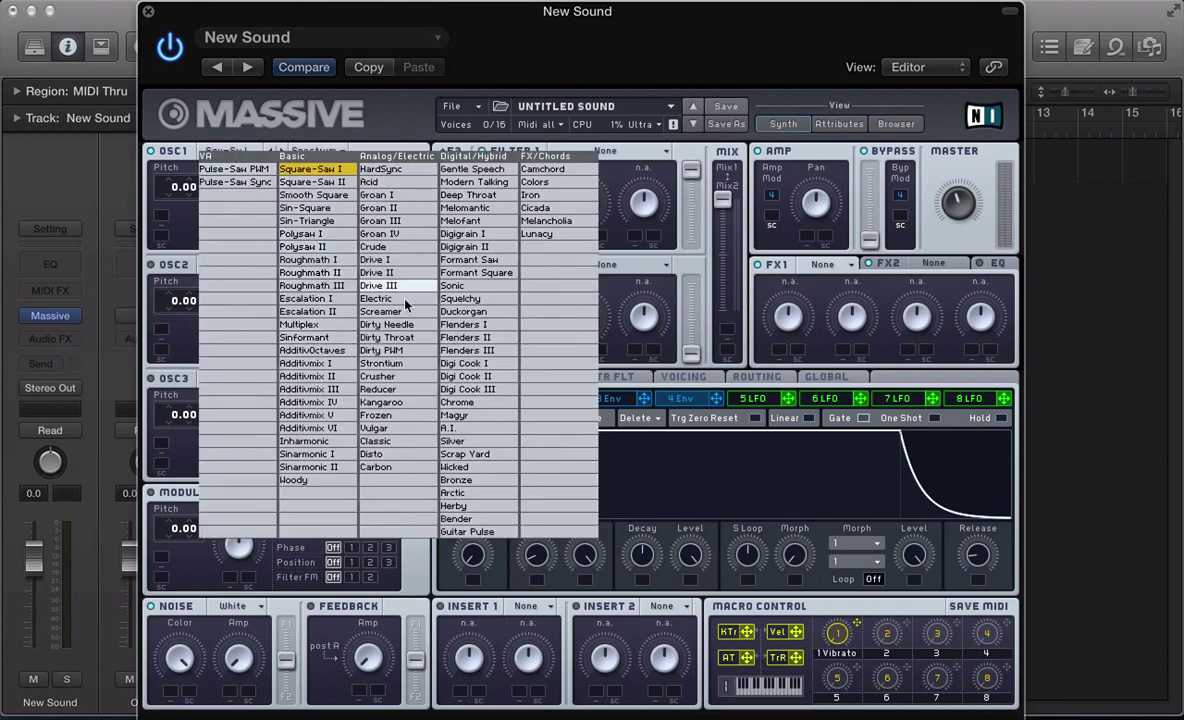
pyautogui.click(465, 337)
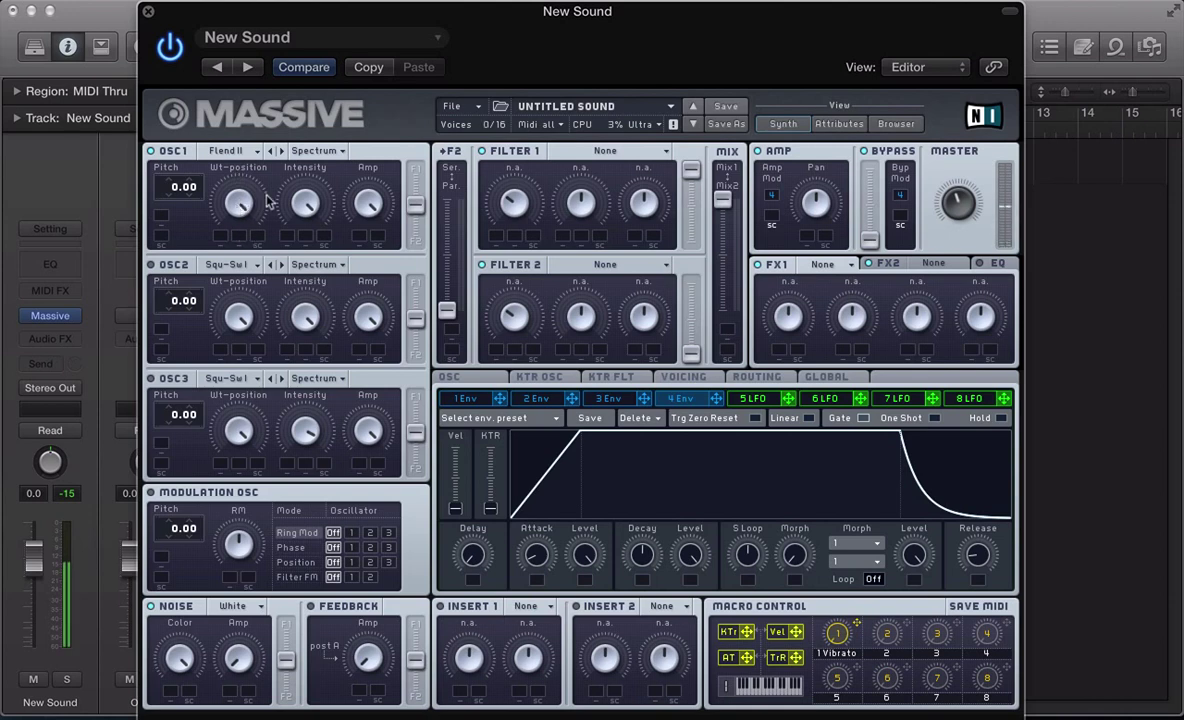
# - Swap oscillator 1's wavetable from Flend II to Roughmath II, leaving it in Spectrum mode
pyautogui.click(301, 153)
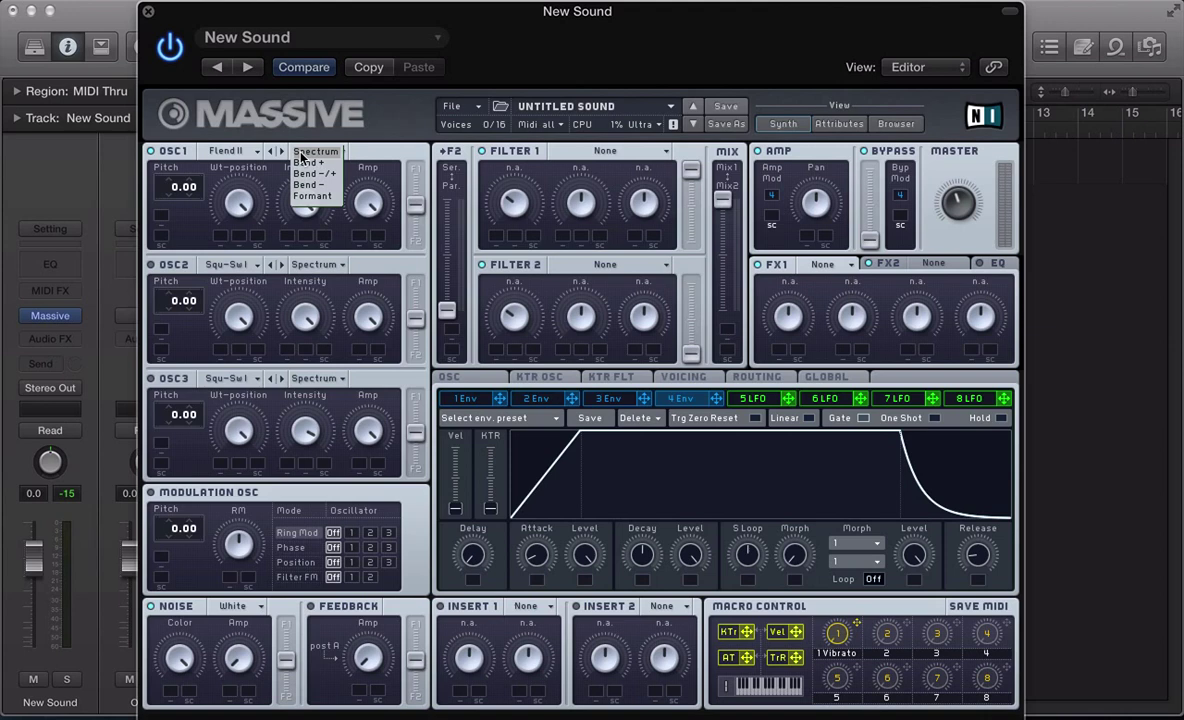
pyautogui.click(301, 153)
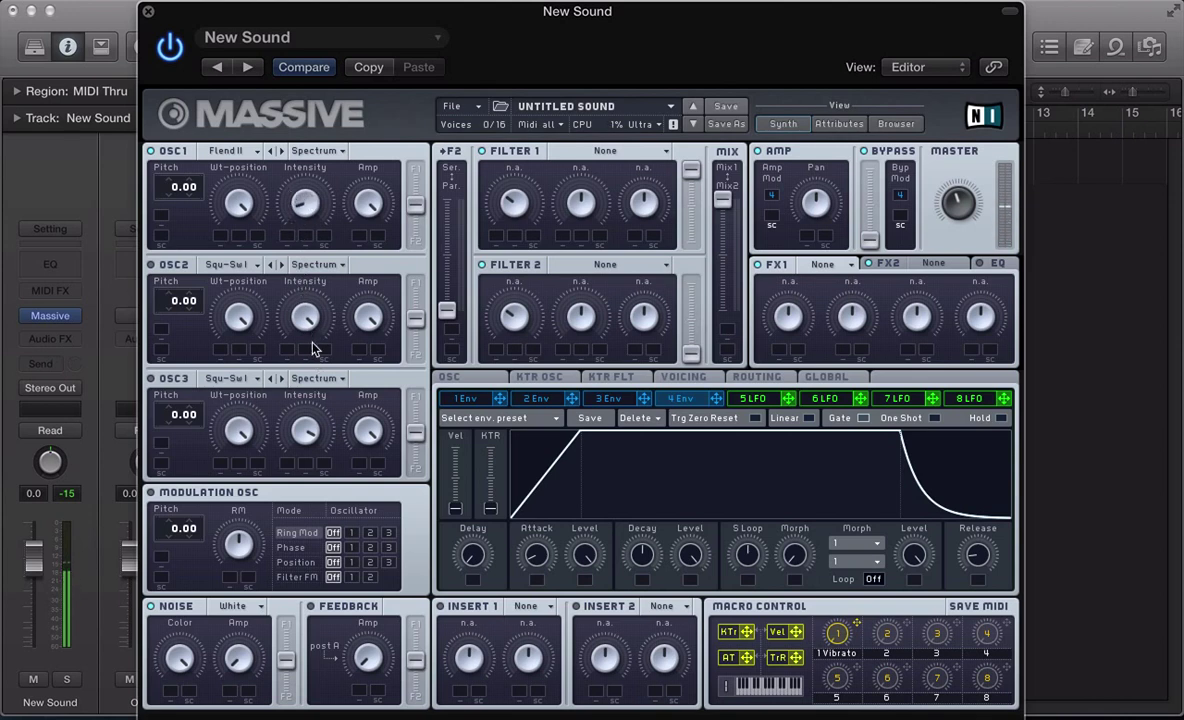
pyautogui.click(212, 150)
pyautogui.click(300, 272)
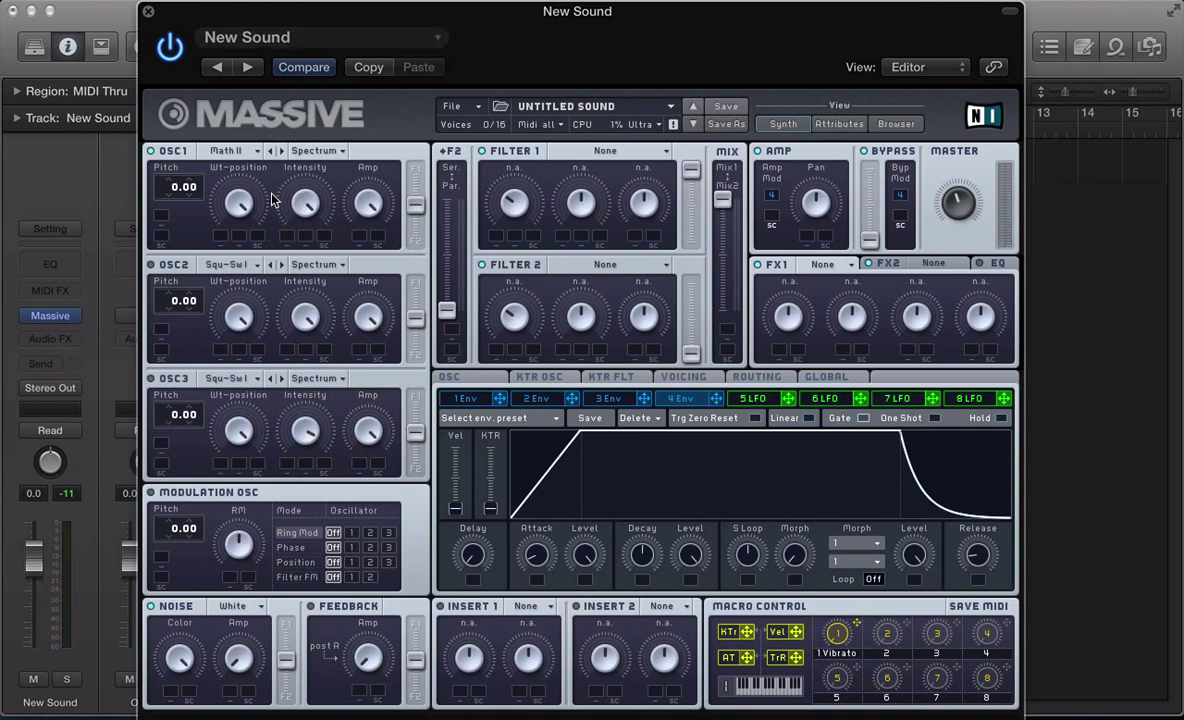
pyautogui.click(316, 151)
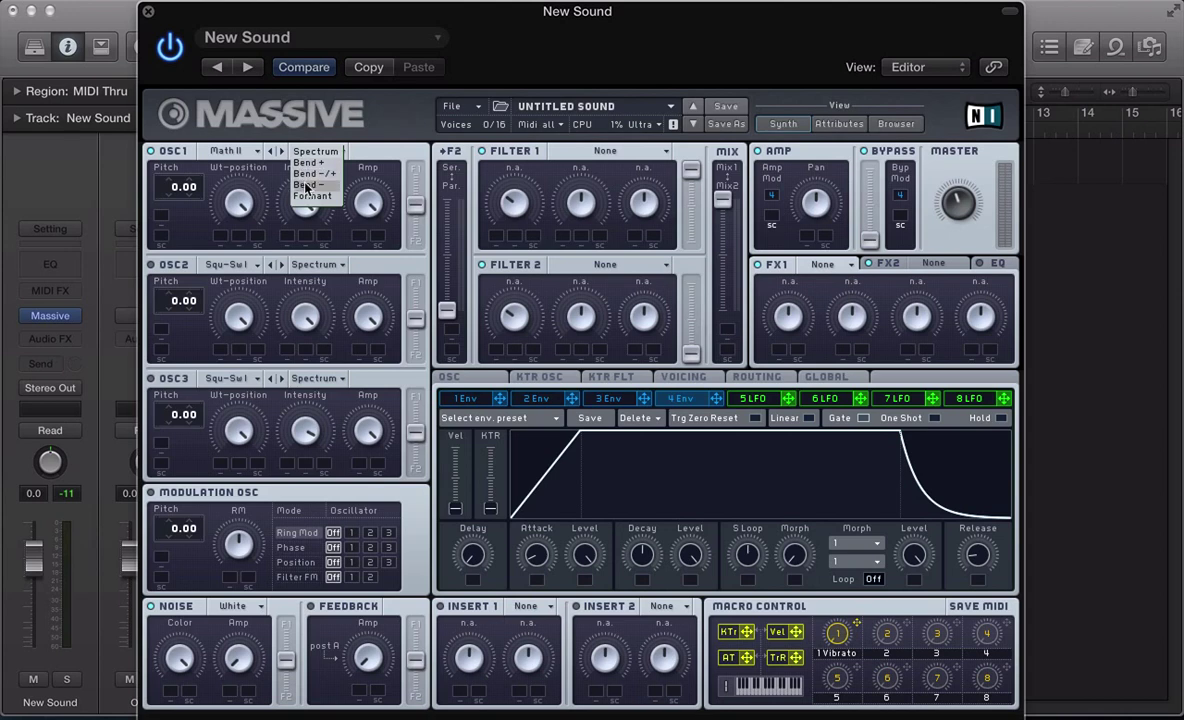
# - Set oscillator 1 to Bend + mode and load the Square-Saw I wavetable
pyautogui.click(299, 164)
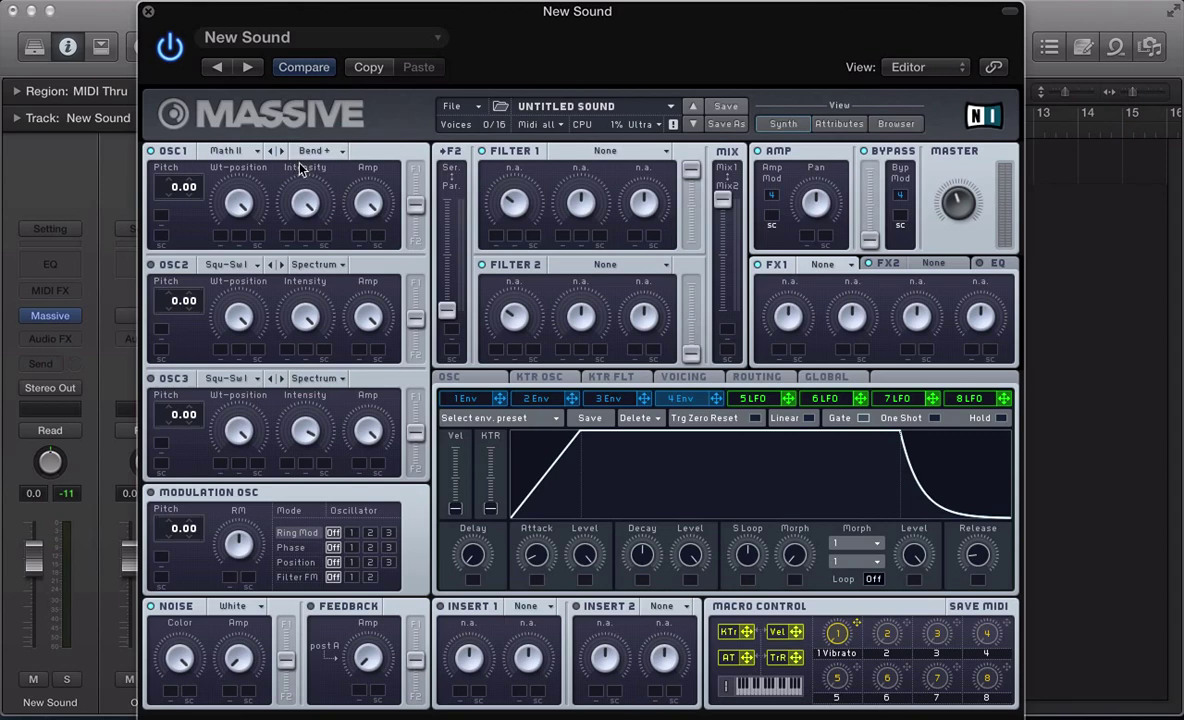
pyautogui.click(228, 153)
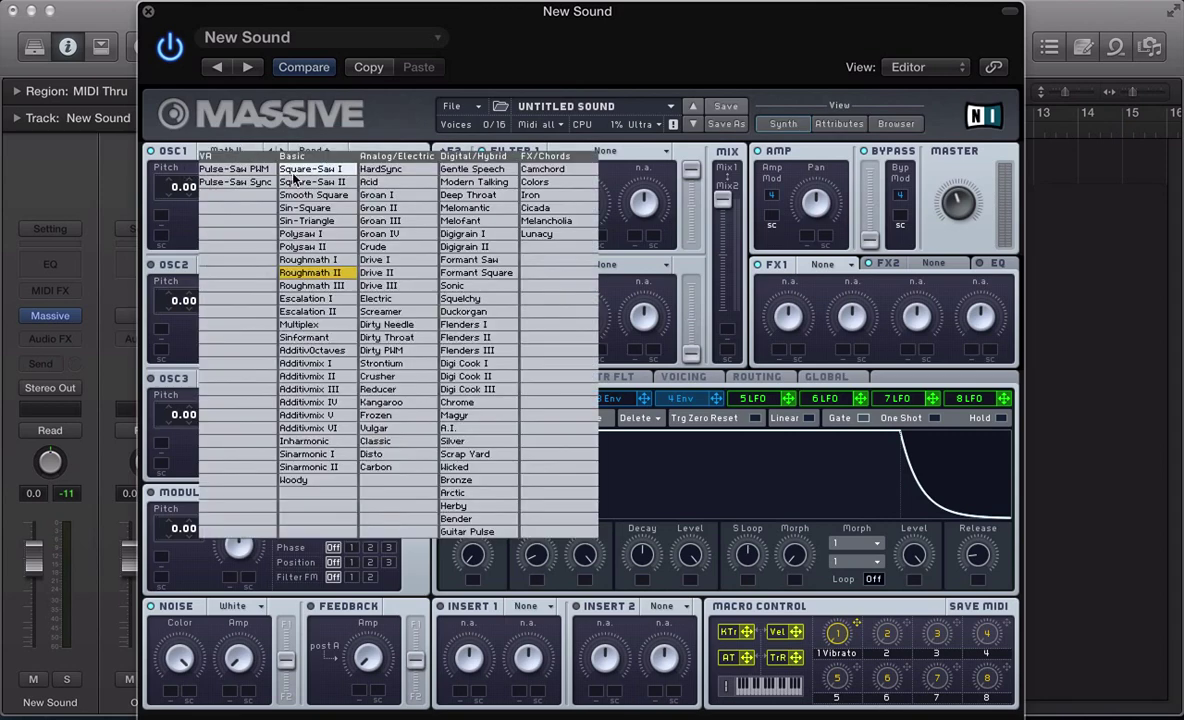
pyautogui.click(300, 169)
# - Try Bend -/+ mode on oscillator 1, then return it to Spectrum mode
pyautogui.click(300, 151)
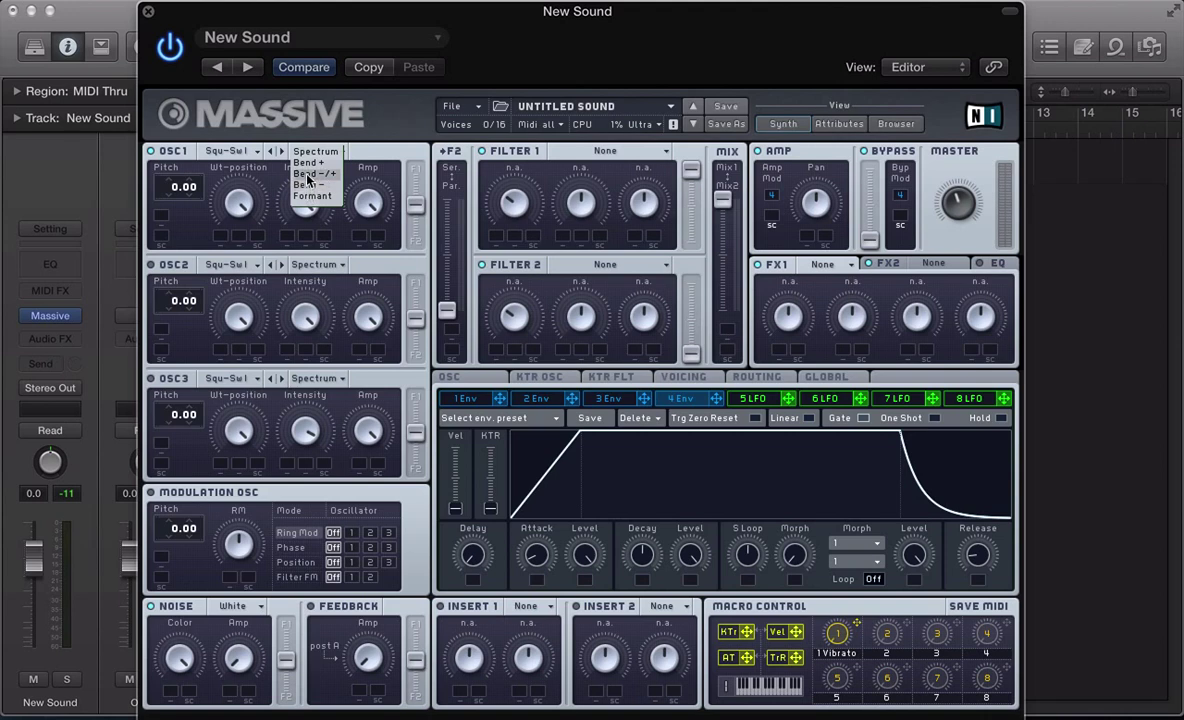
pyautogui.click(307, 176)
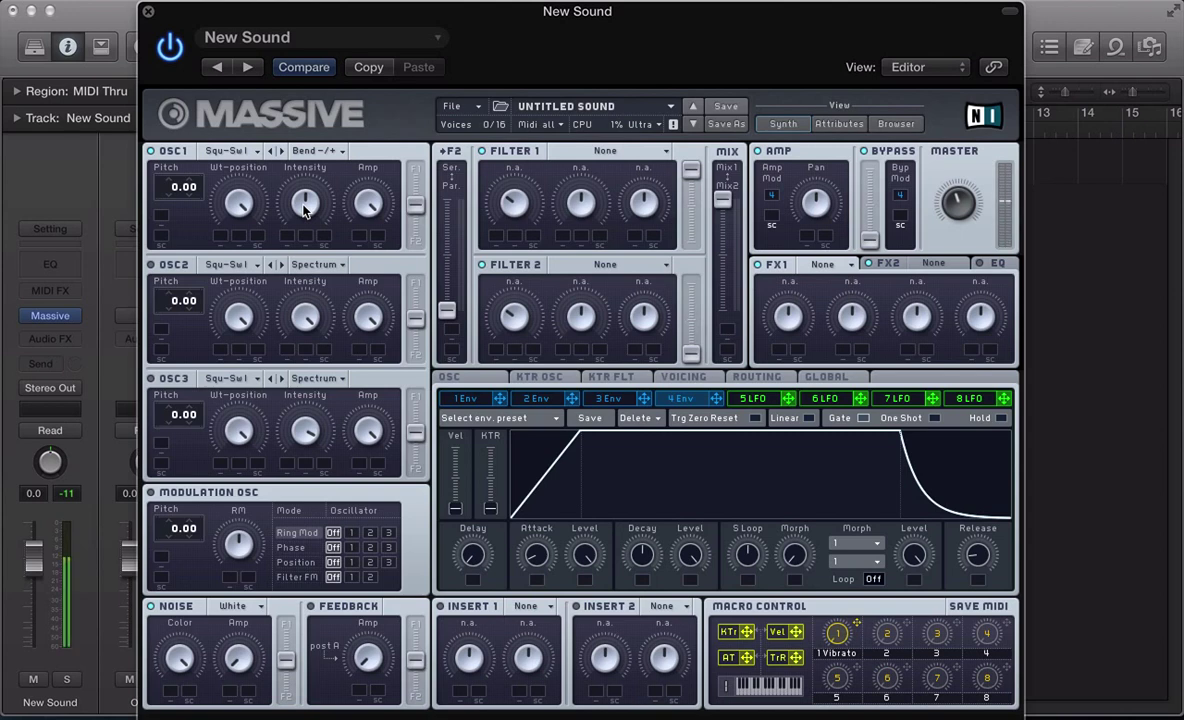
pyautogui.click(307, 152)
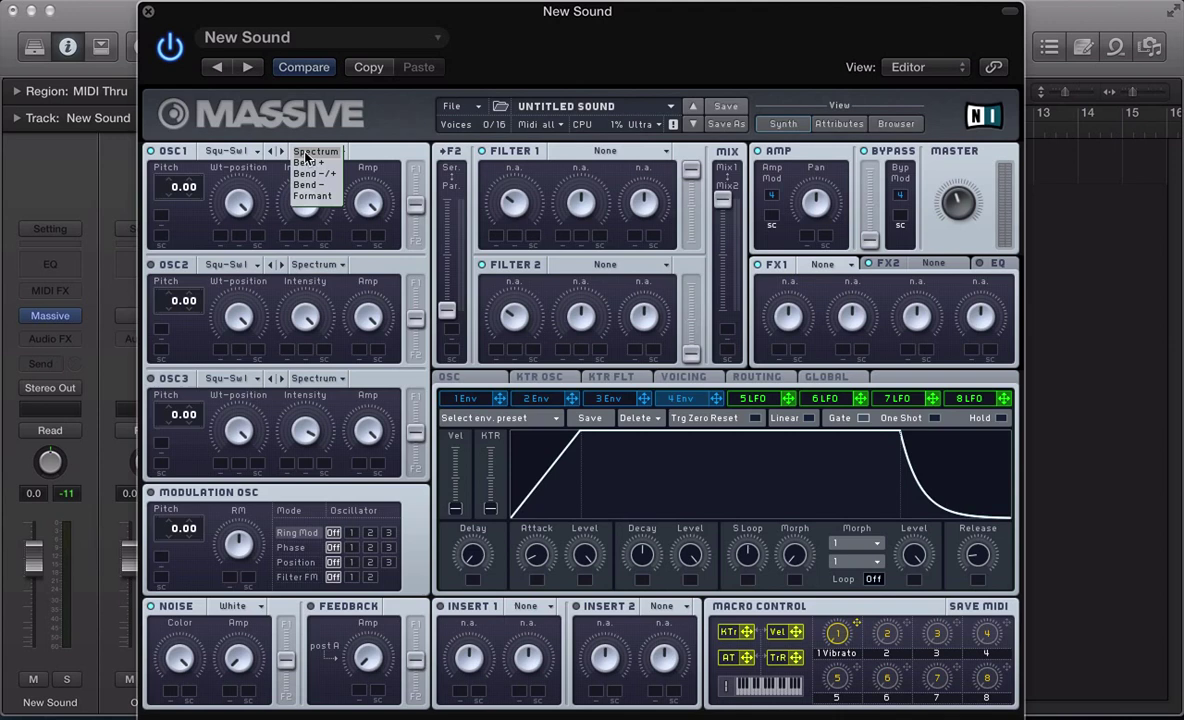
pyautogui.click(305, 152)
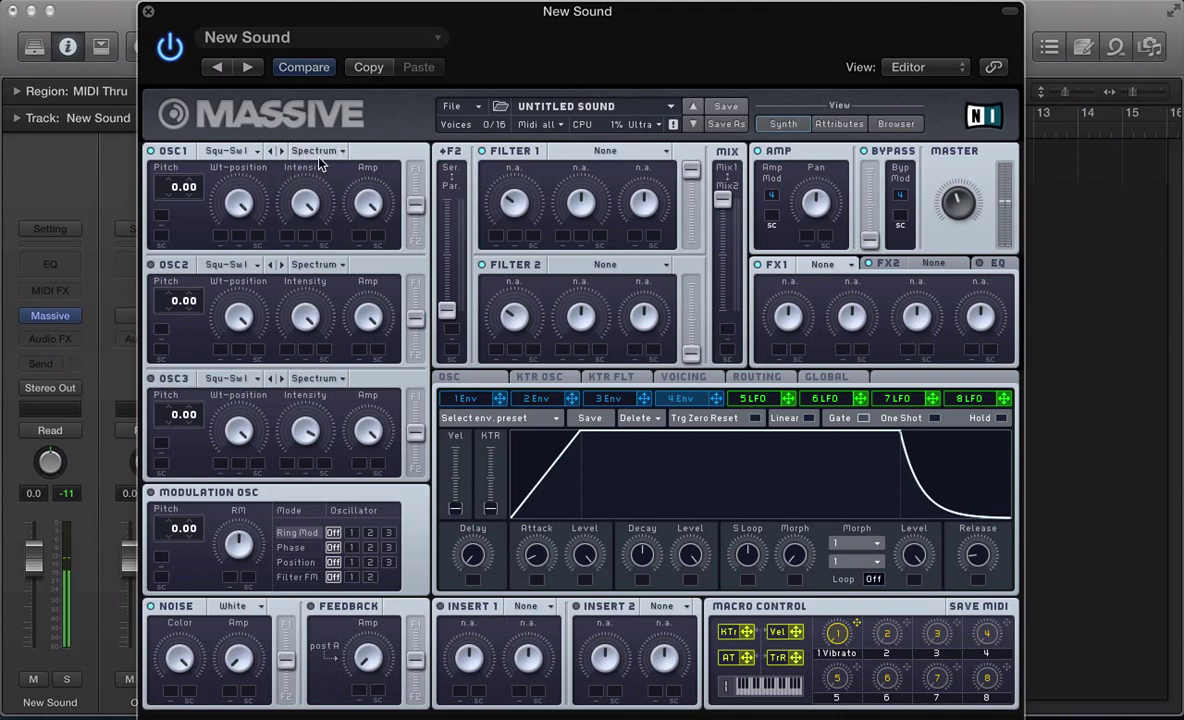
# - Put oscillator 1 in Bend -/+ mode, then undo a lowered intensity back to centre
pyautogui.click(303, 152)
pyautogui.click(308, 187)
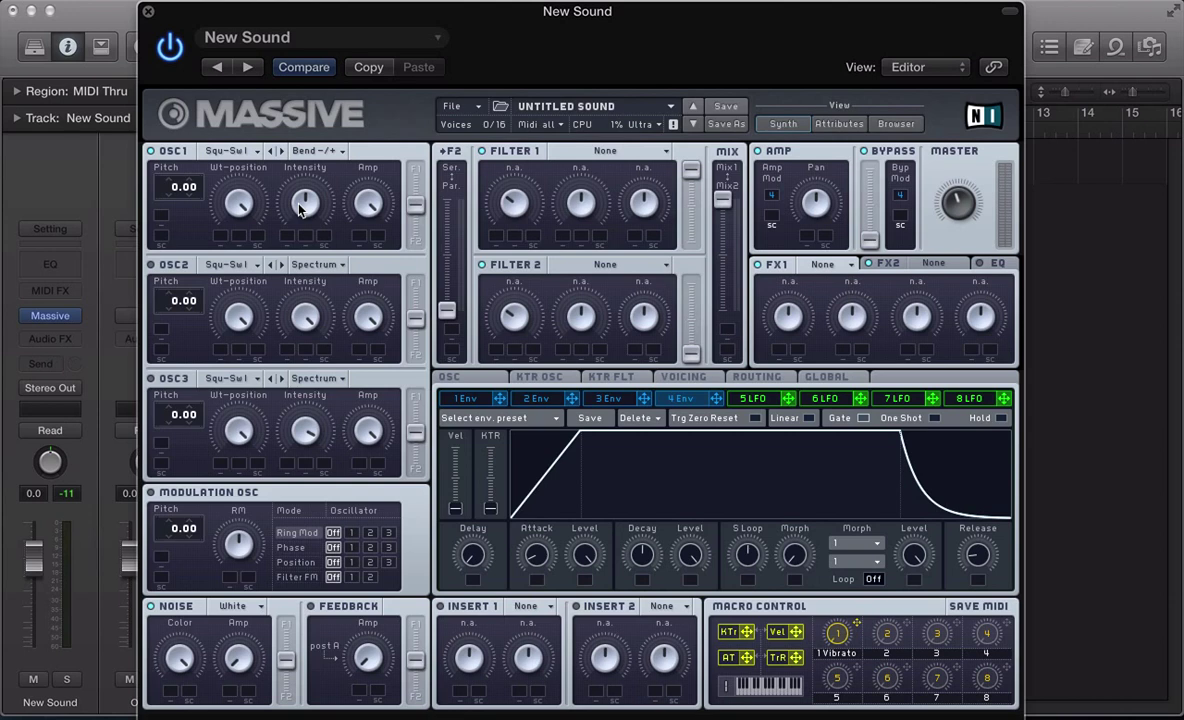
pyautogui.moveTo(298, 207); pyautogui.dragTo(305, 320)
pyautogui.press('super+z')
# - Try Sin-Square on oscillator 1, then settle on the Cicada wavetable
pyautogui.click(216, 152)
pyautogui.click(304, 207)
pyautogui.click(215, 148)
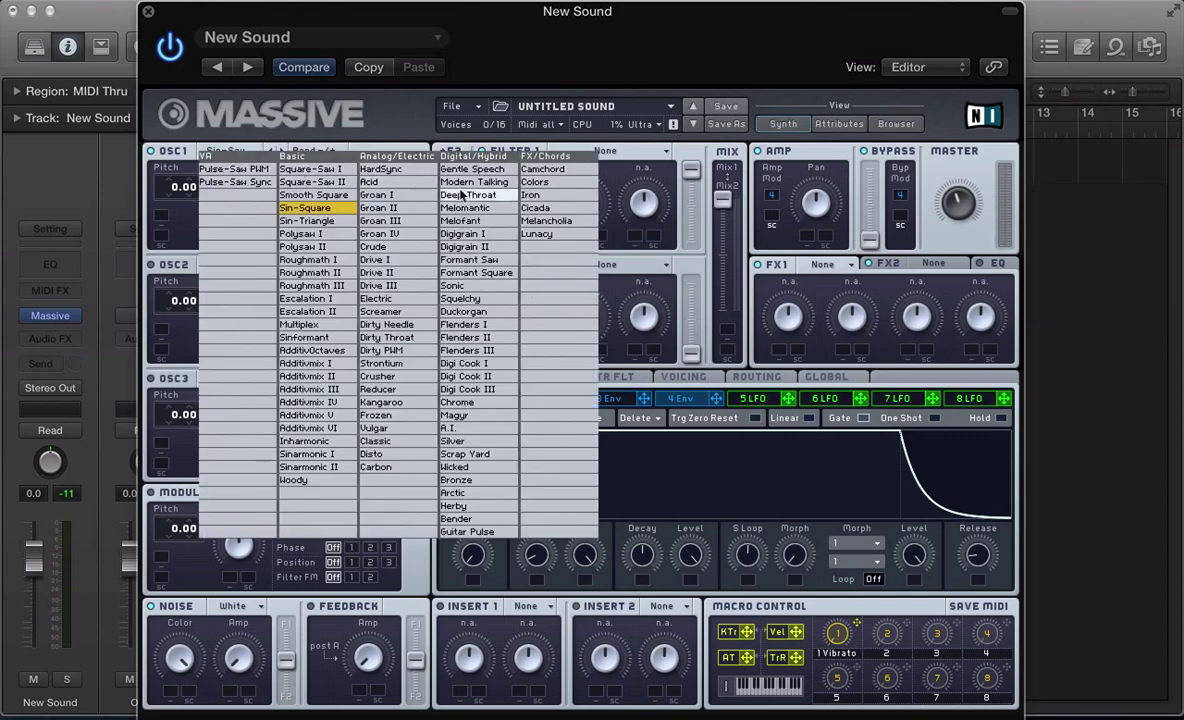
pyautogui.click(533, 208)
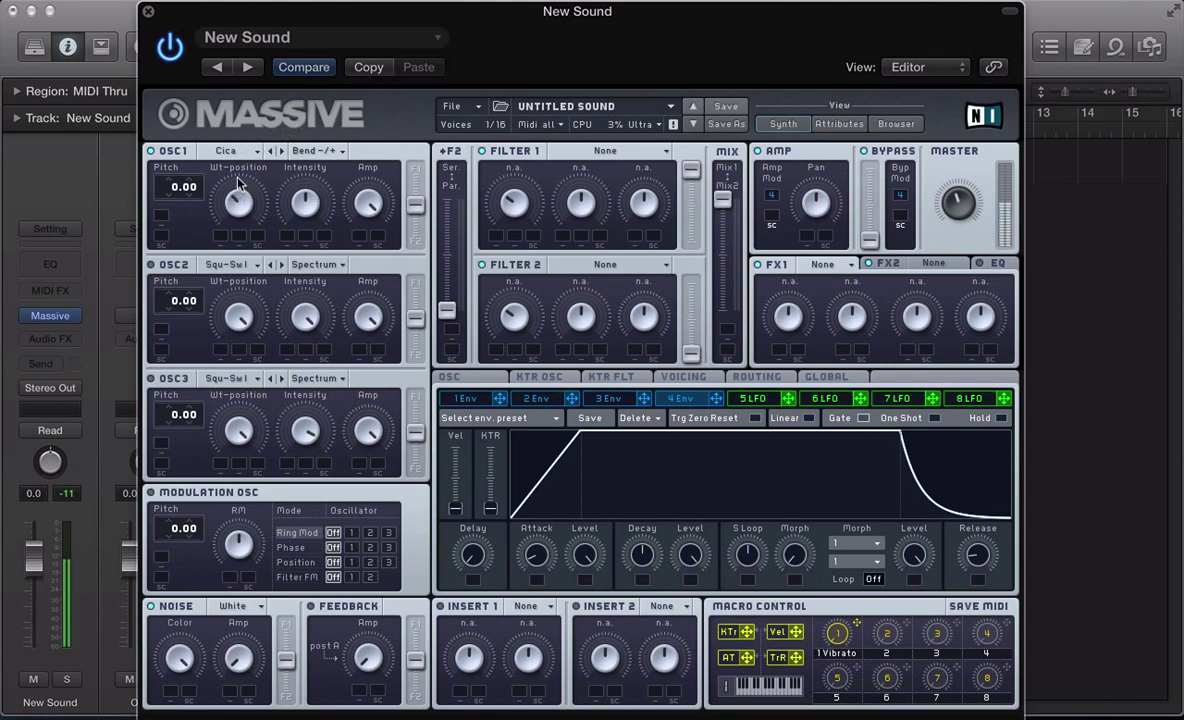
pyautogui.click(753, 398)
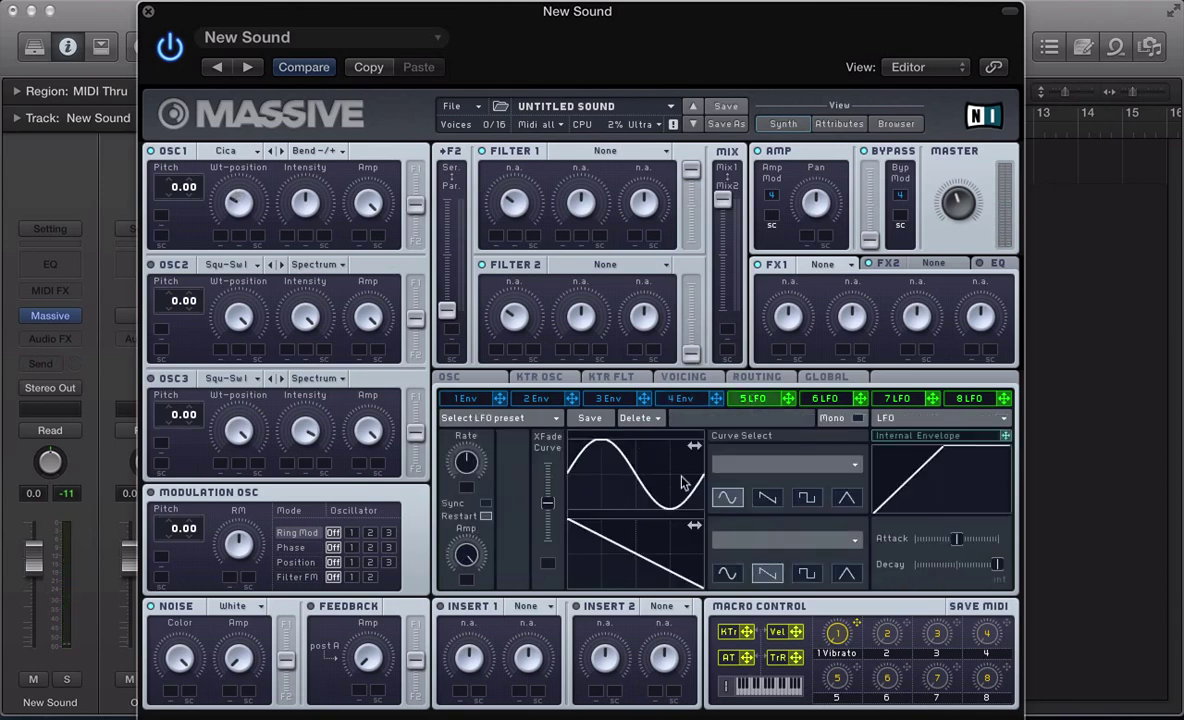
pyautogui.click(694, 446)
pyautogui.click(735, 703)
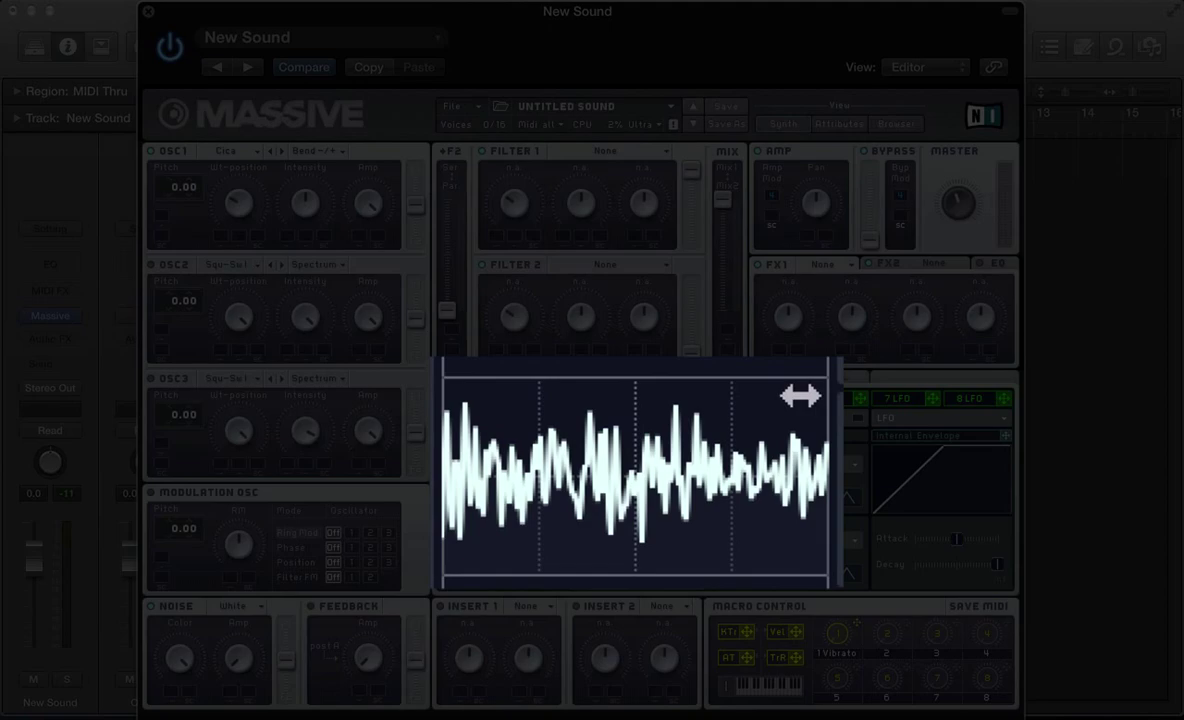
pyautogui.click(701, 441)
pyautogui.click(735, 455)
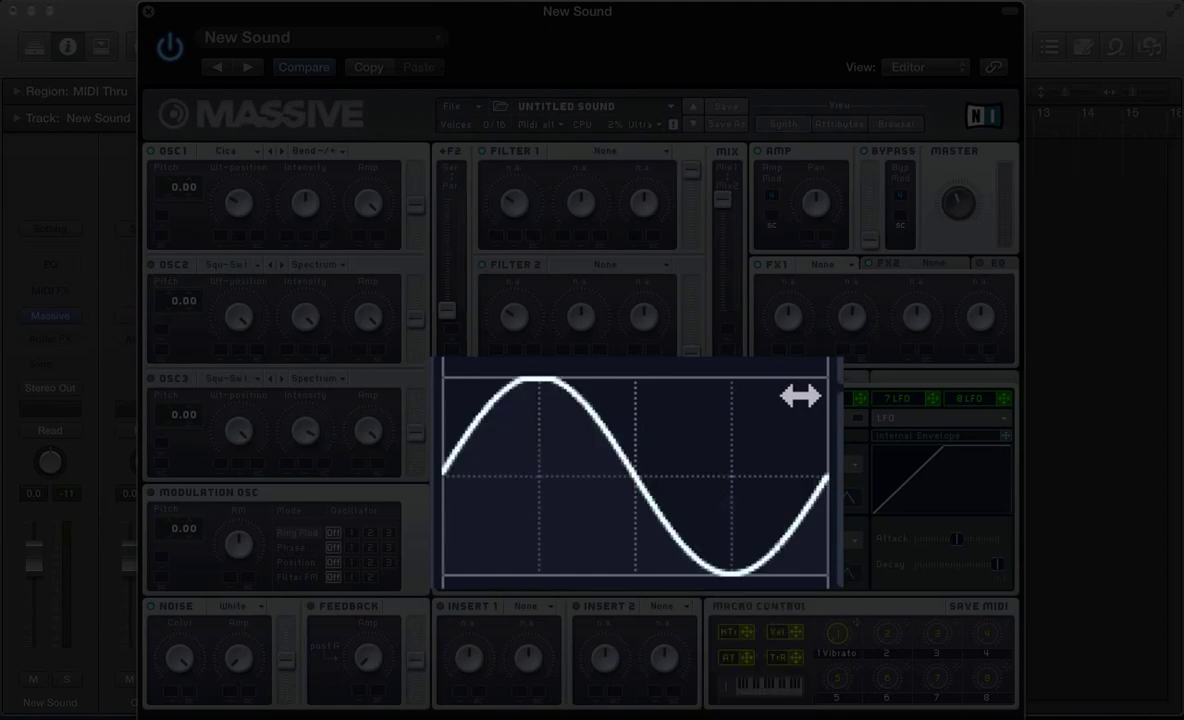
pyautogui.click(689, 488)
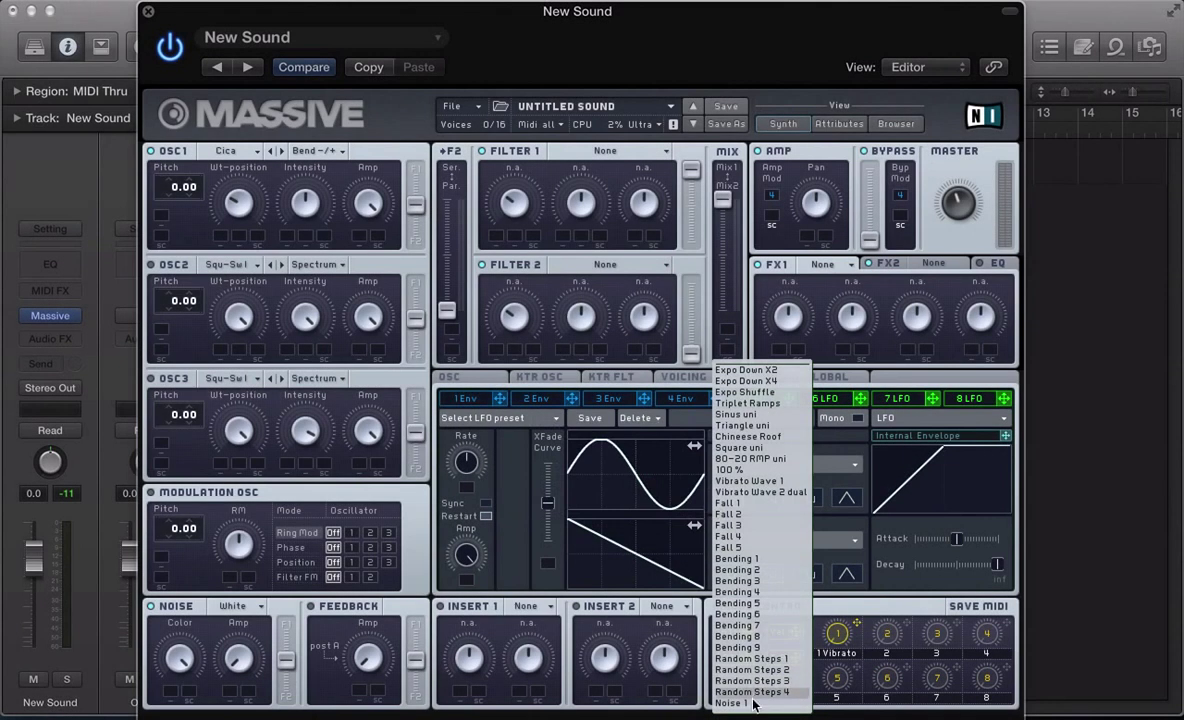
pyautogui.click(750, 703)
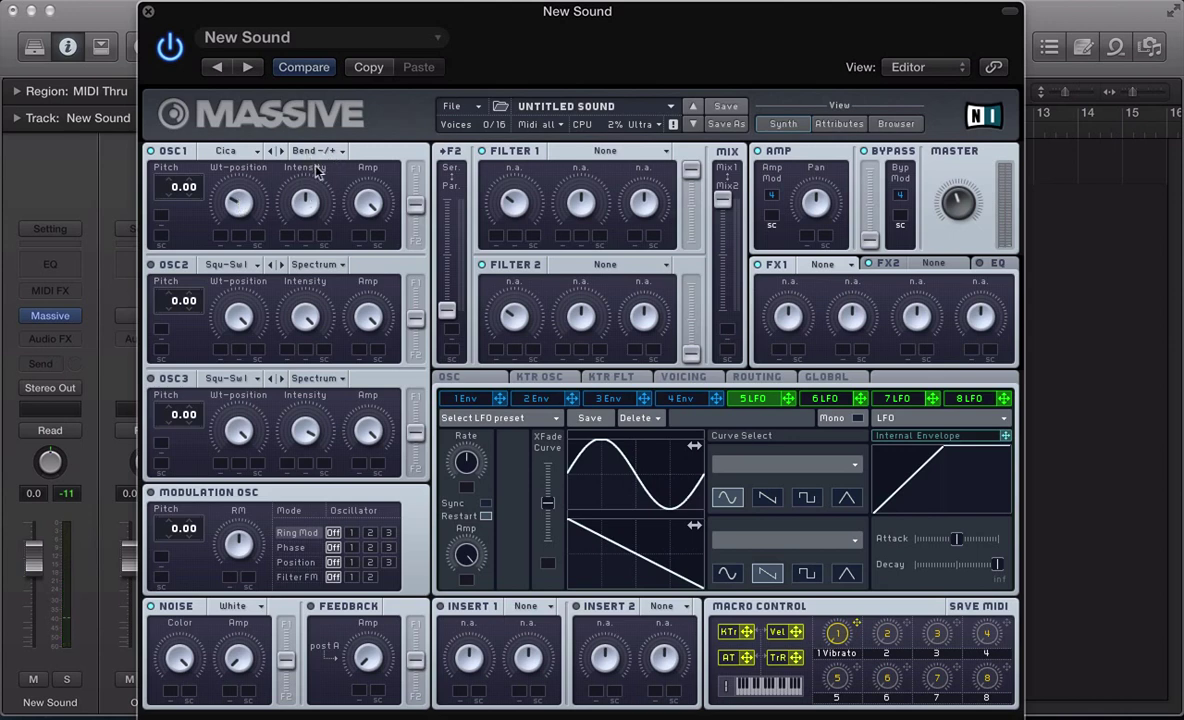
# - Adjust oscillator 1's intensity on the Cicada wavetable and bring up its wavetable menu
pyautogui.moveTo(310, 205); pyautogui.dragTo(318, 271)
pyautogui.click(230, 151)
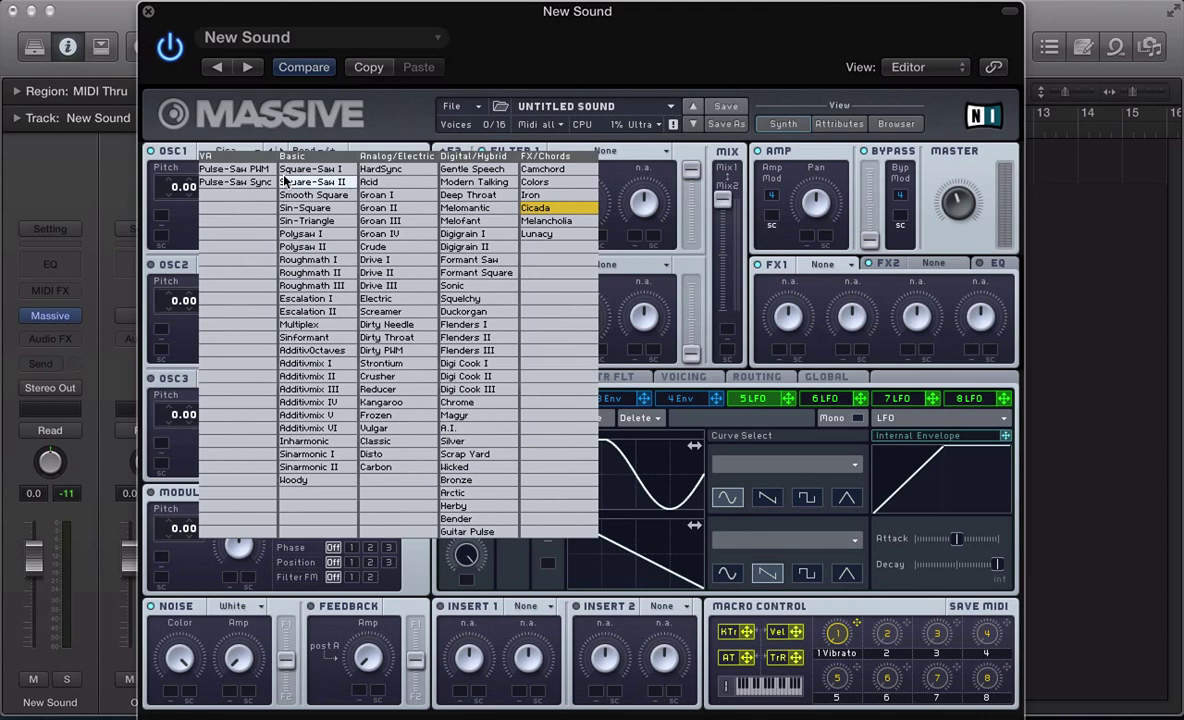
# - Load the D-org wavetable on oscillator 1 and lower its intensity in two passes
pyautogui.click(432, 290)
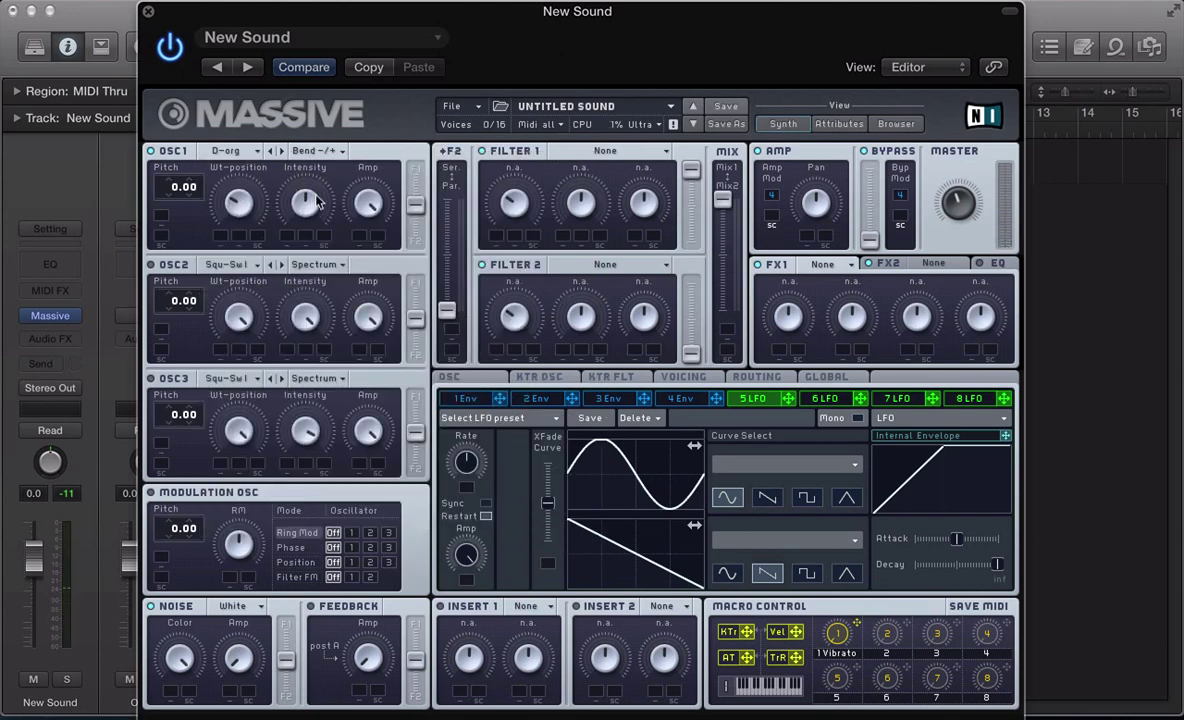
pyautogui.moveTo(307, 192); pyautogui.dragTo(309, 205)
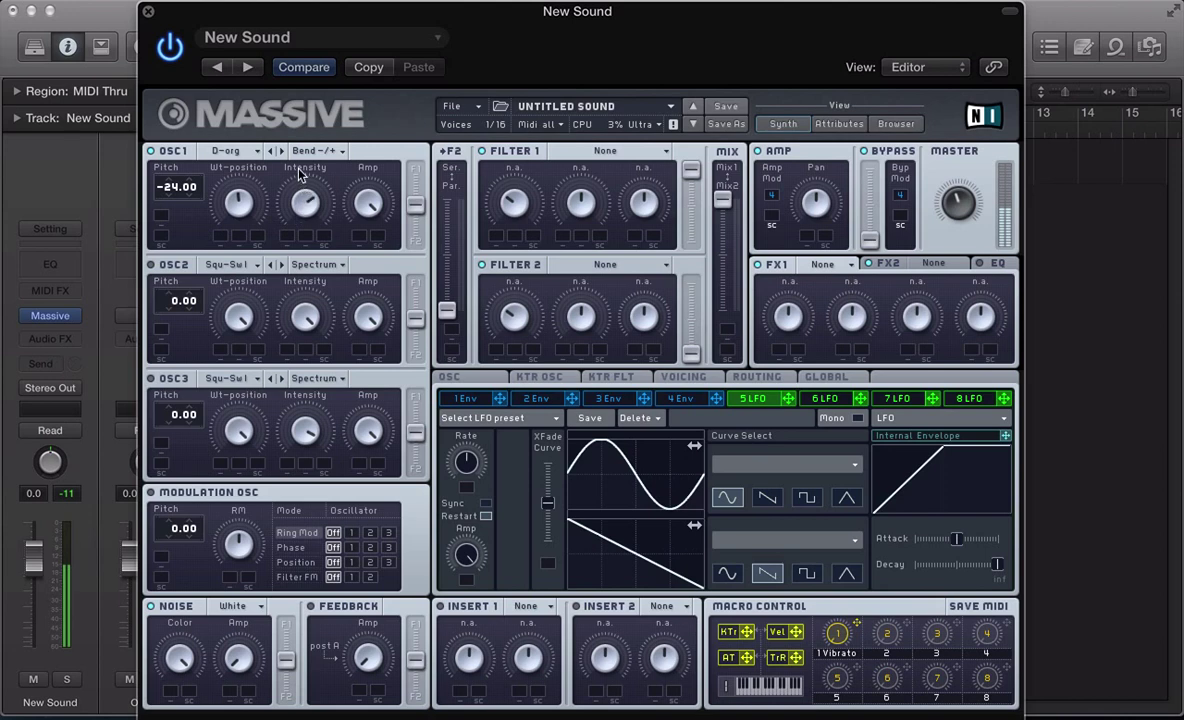
pyautogui.moveTo(299, 206); pyautogui.dragTo(285, 229)
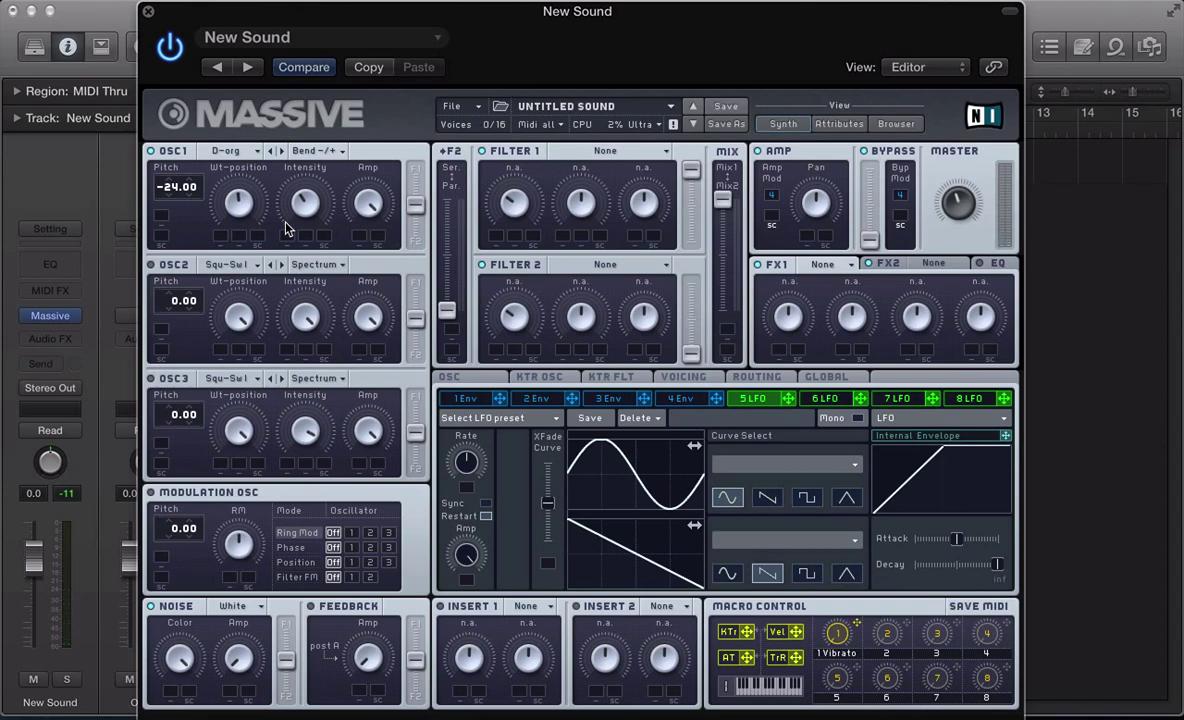
pyautogui.click(225, 150)
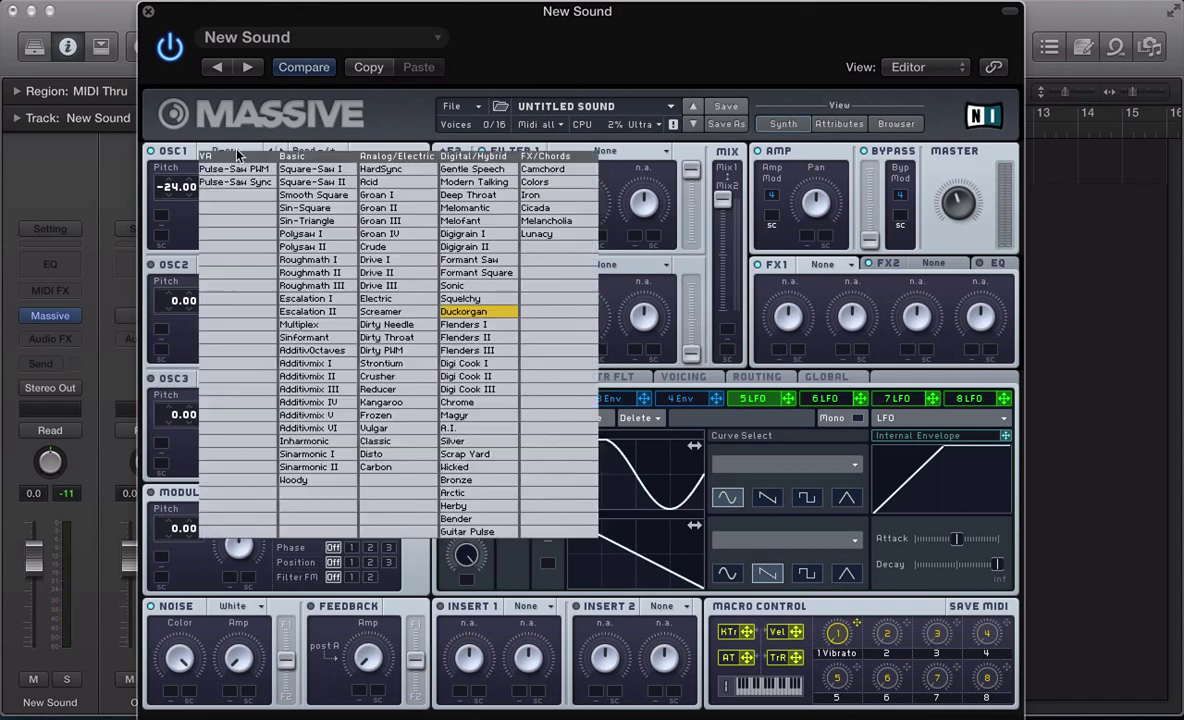
# - Load Flenders II on oscillator 1 in Bend -/+ mode, pitched down to -12.00
pyautogui.click(460, 337)
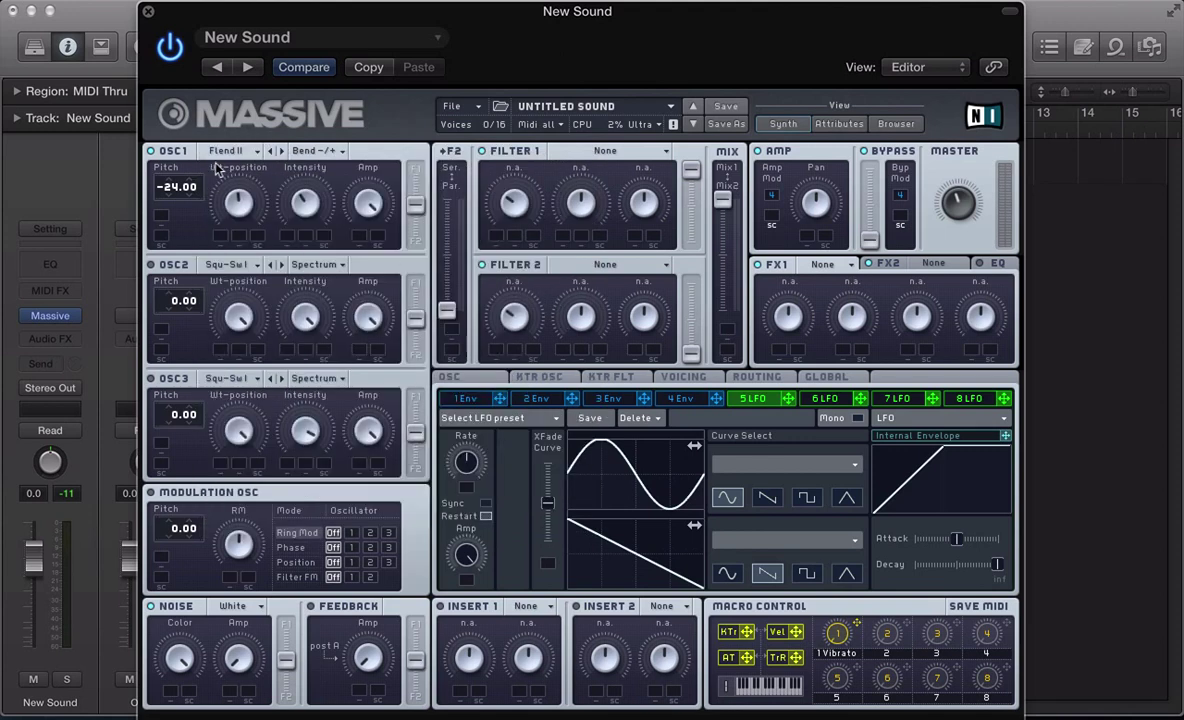
pyautogui.doubleClick(166, 180)
pyautogui.click(295, 151)
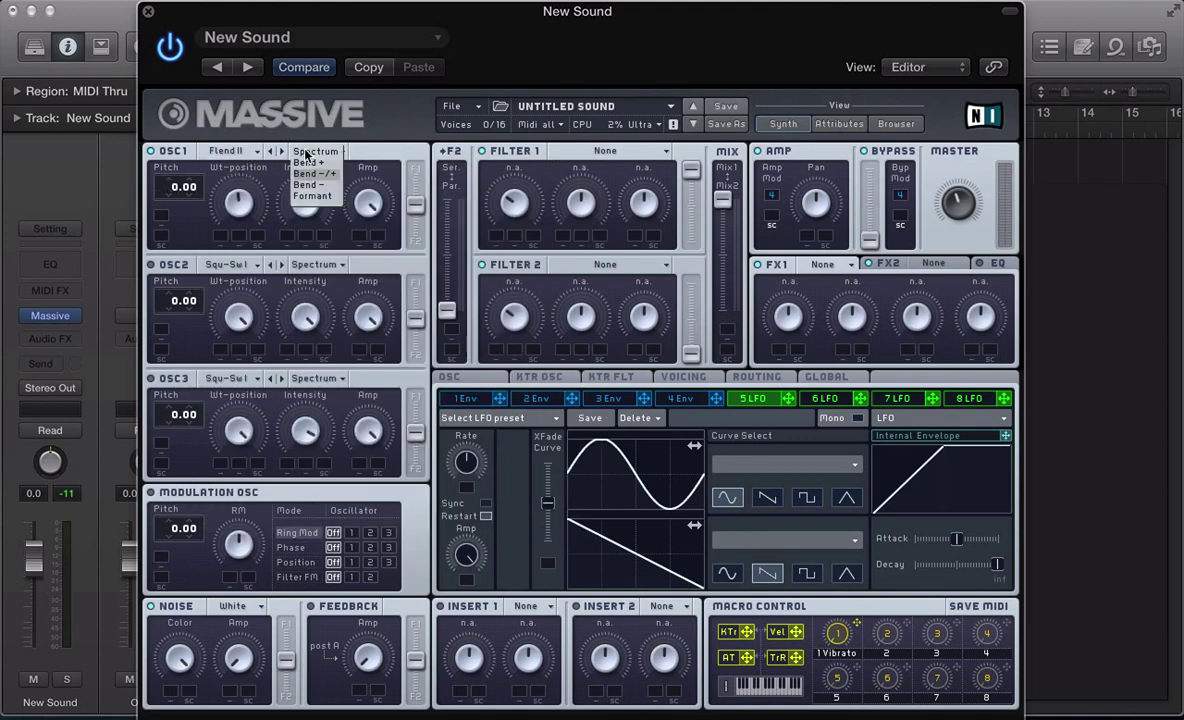
pyautogui.click(307, 162)
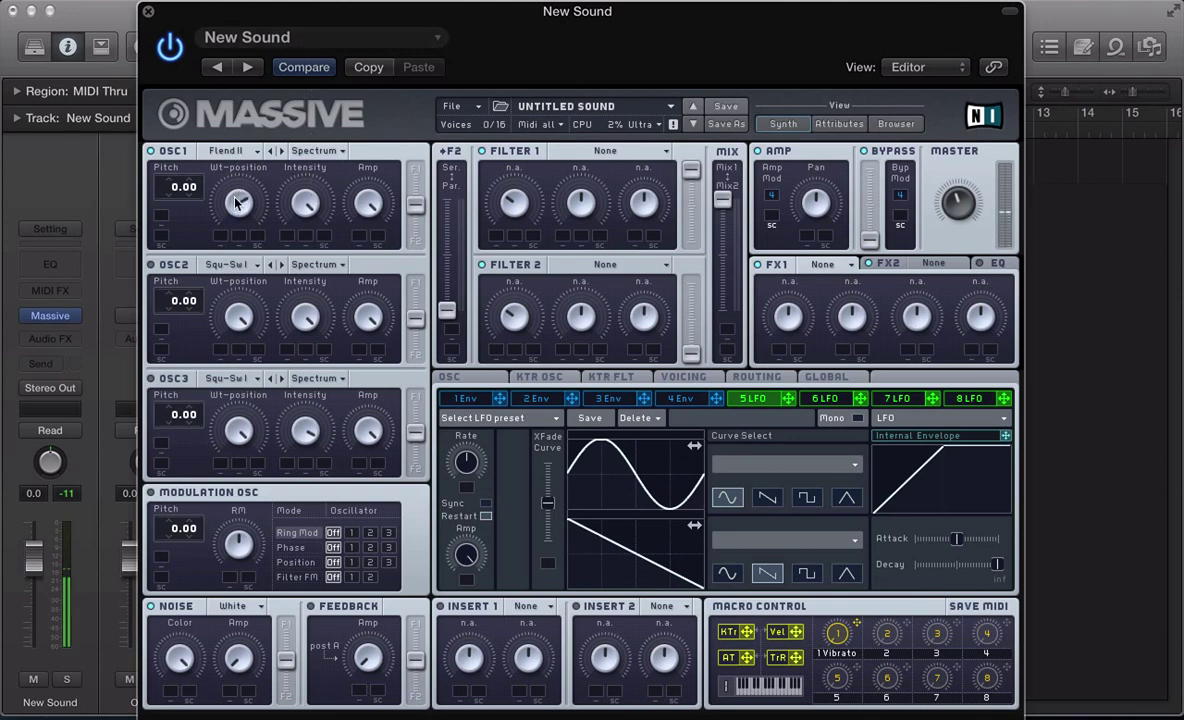
pyautogui.click(300, 151)
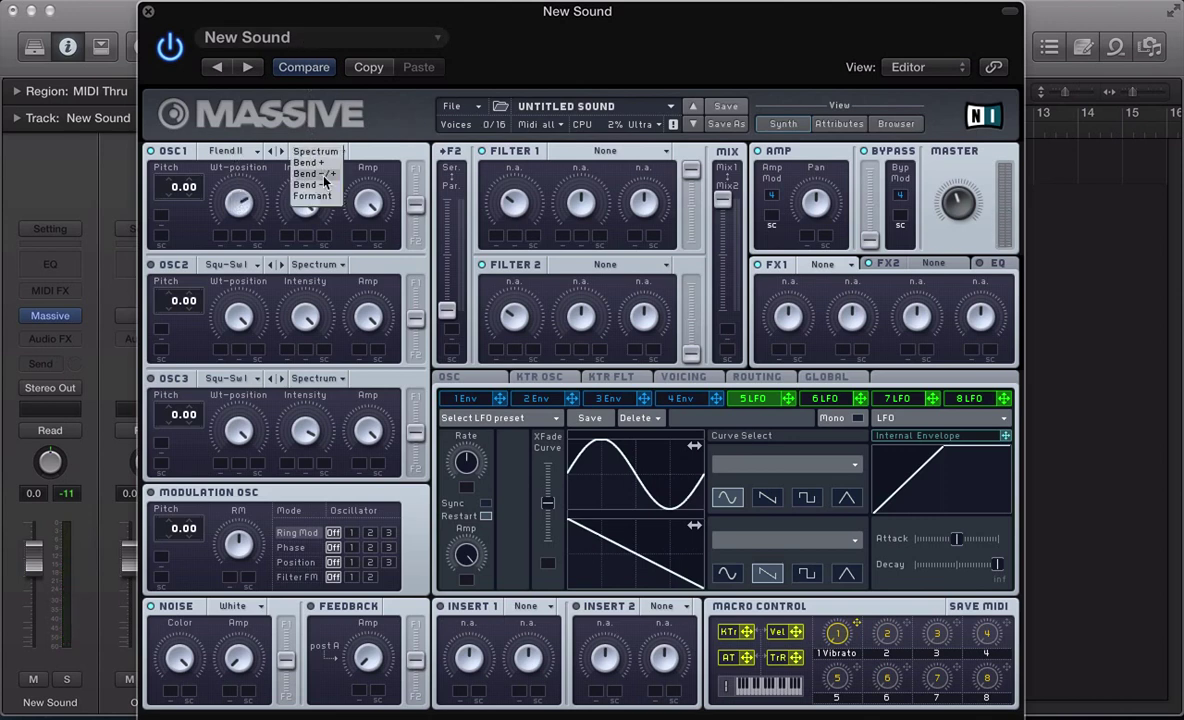
pyautogui.click(305, 176)
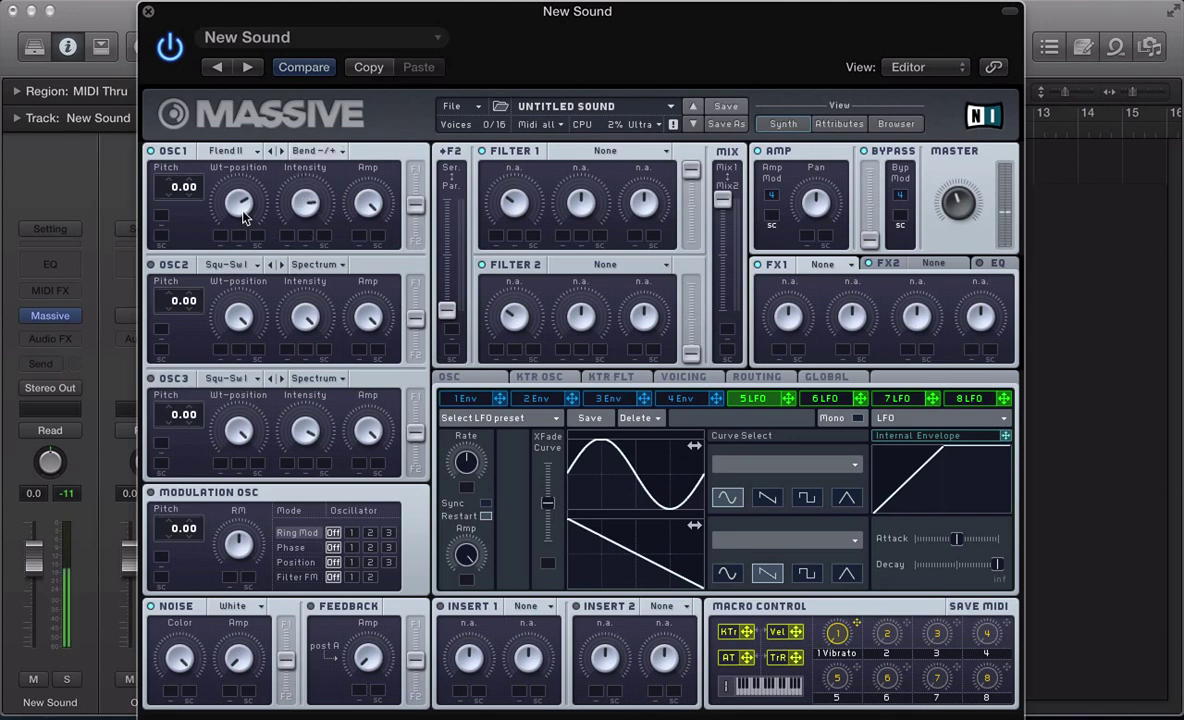
pyautogui.click(172, 197)
# - Give oscillator 2 Flenders II in Bend -/+ an octave down, detuning oscillators to -11.93 and -12.06
pyautogui.click(205, 264)
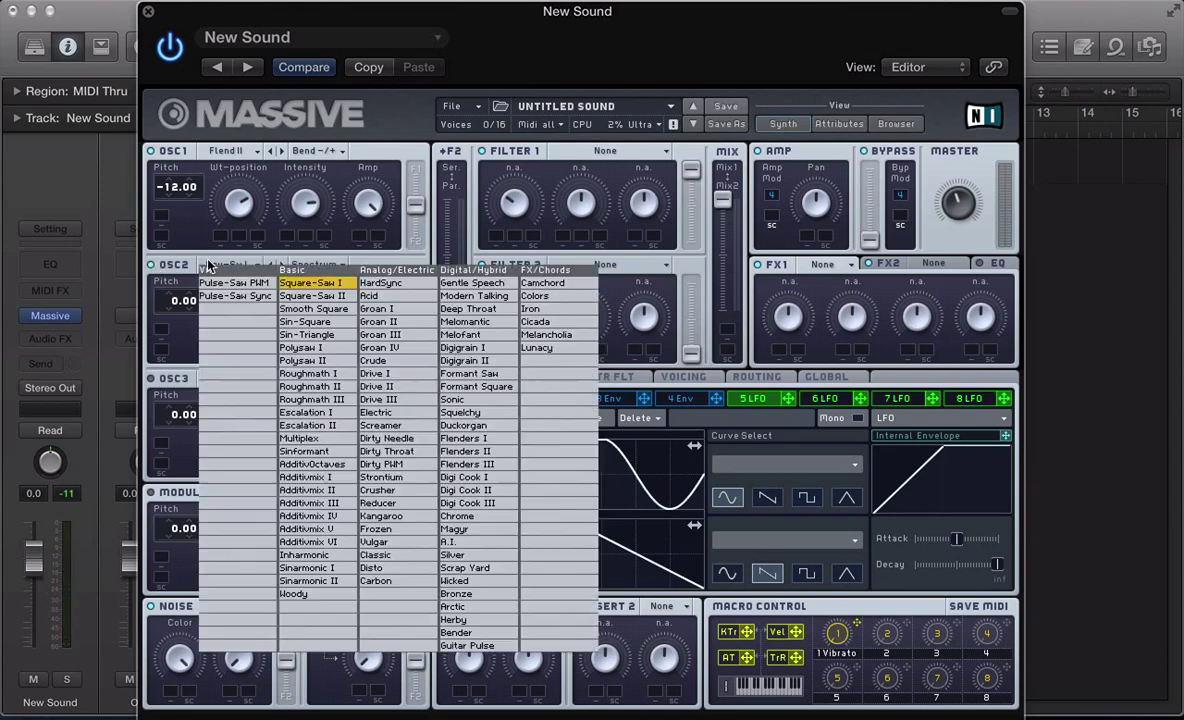
pyautogui.click(460, 453)
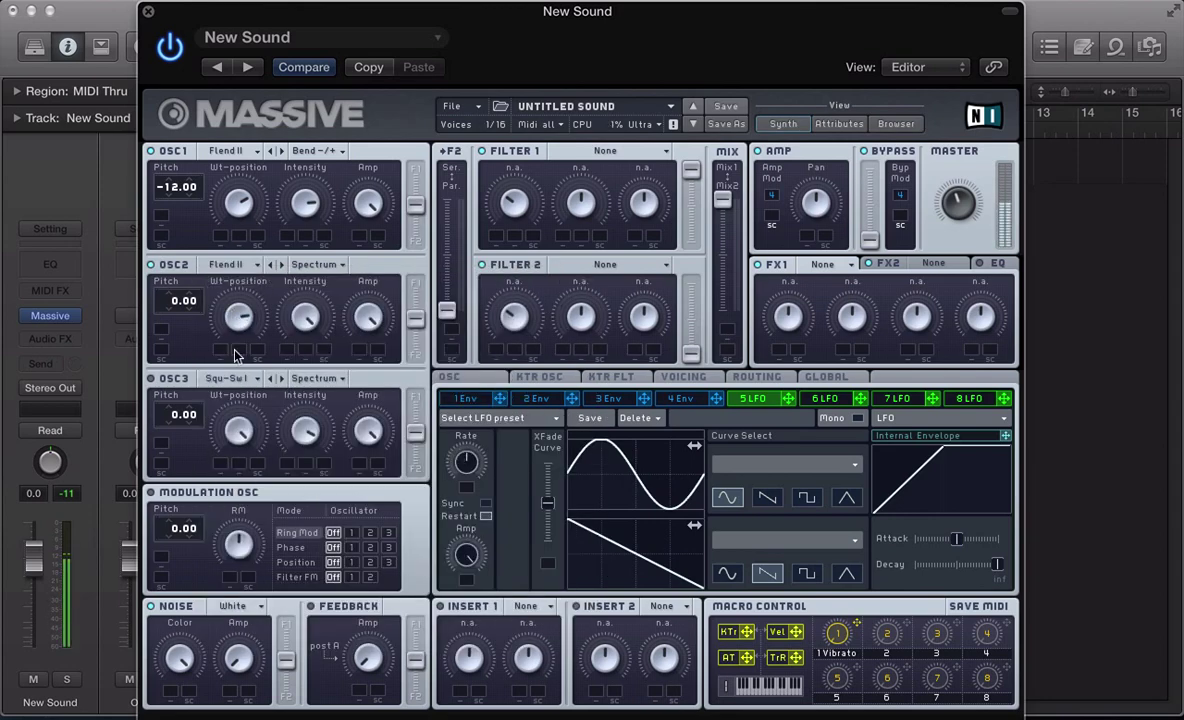
pyautogui.click(300, 264)
pyautogui.click(284, 282)
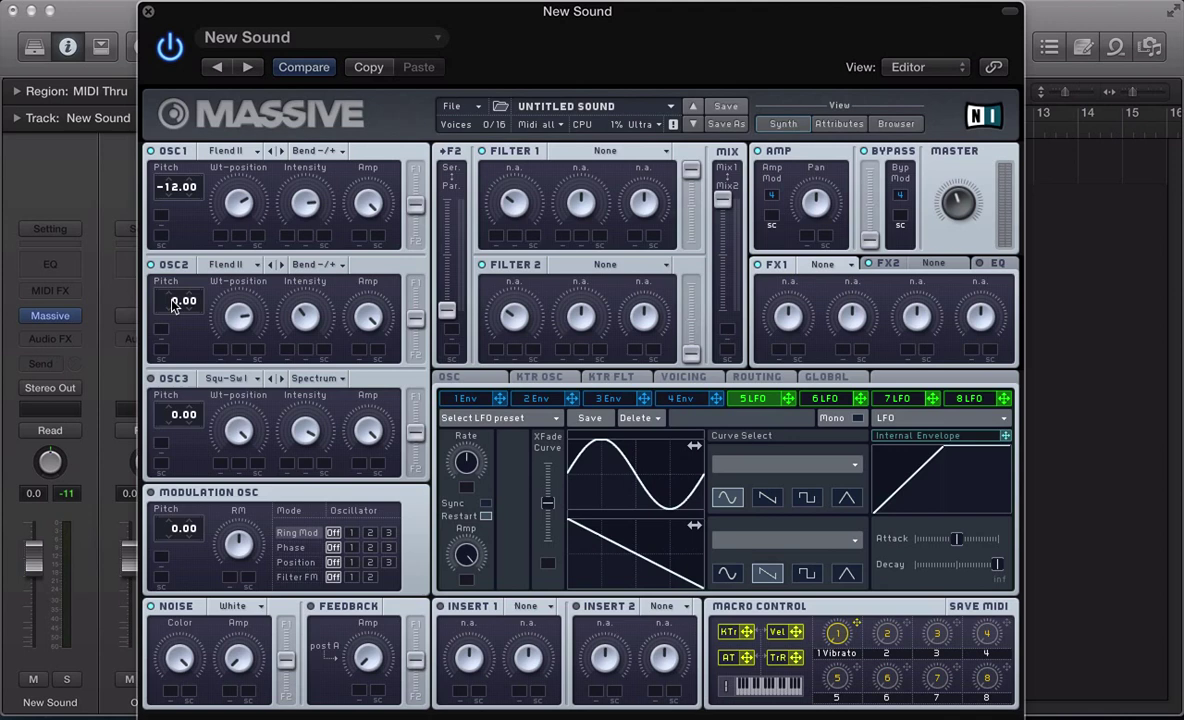
pyautogui.moveTo(175, 306)
pyautogui.mouseDown()
pyautogui.moveTo(176, 340)
pyautogui.moveTo(194, 316)
pyautogui.mouseUp()
pyautogui.moveTo(182, 189); pyautogui.dragTo(198, 184)
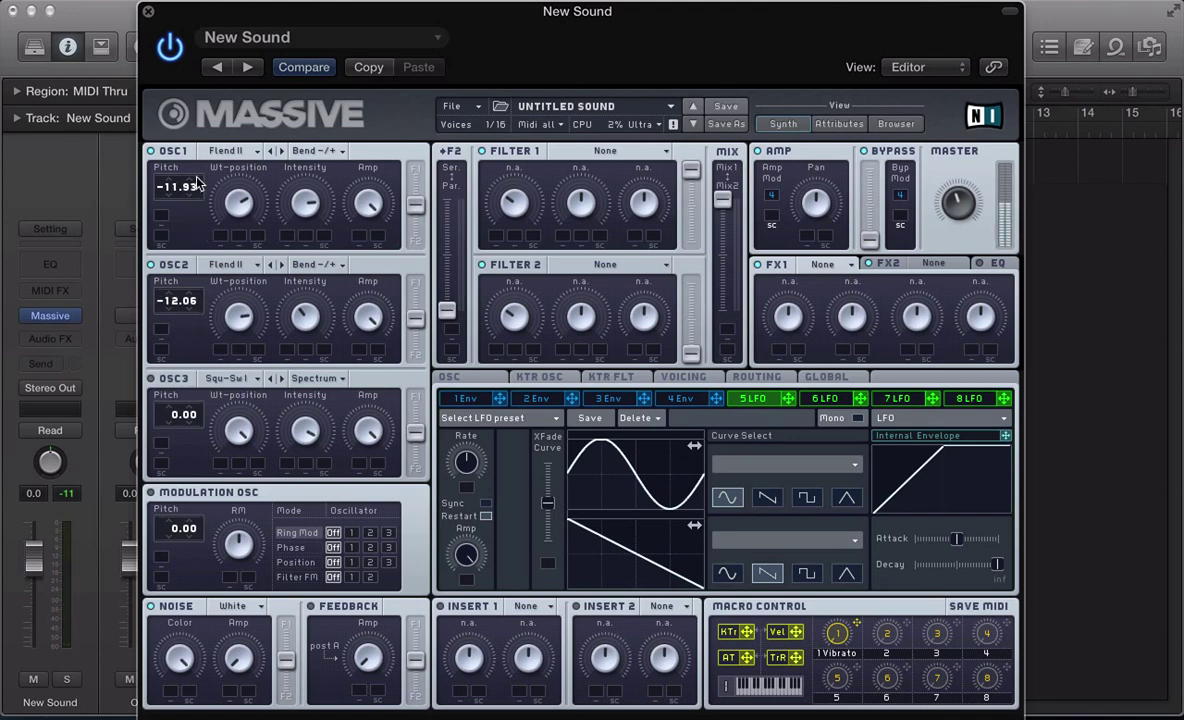
# - Lengthen envelope 4's release and lower its decay level
pyautogui.click(664, 399)
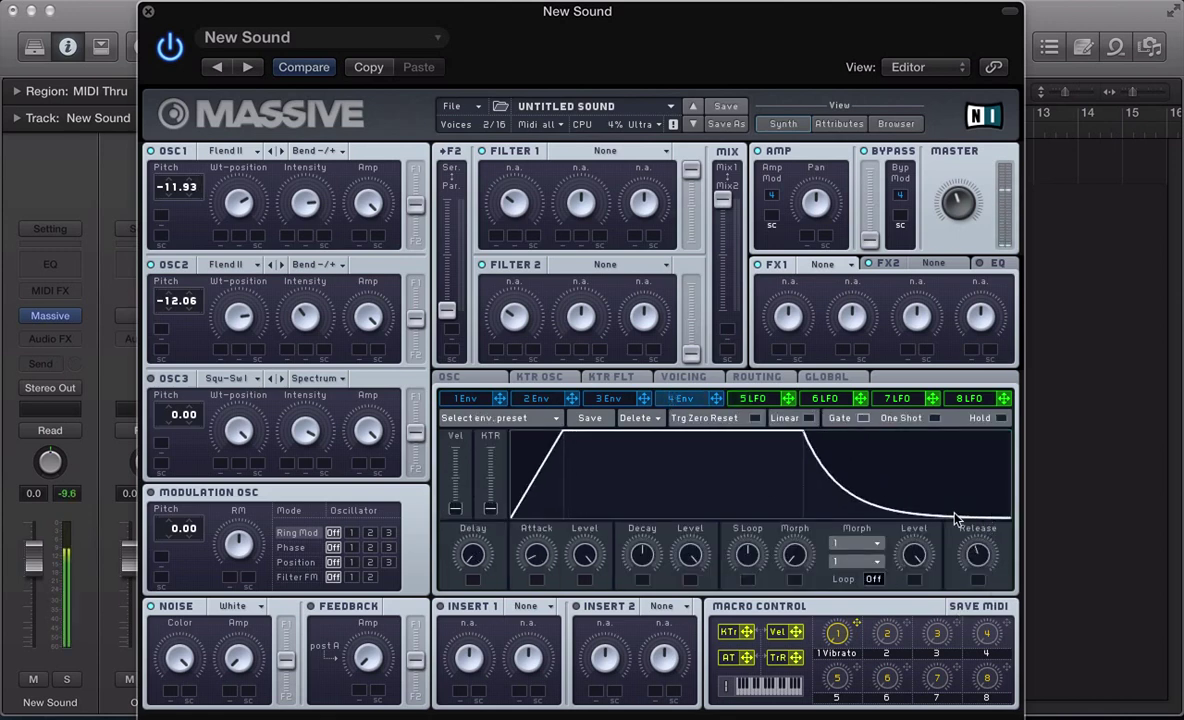
pyautogui.moveTo(958, 557); pyautogui.dragTo(968, 522)
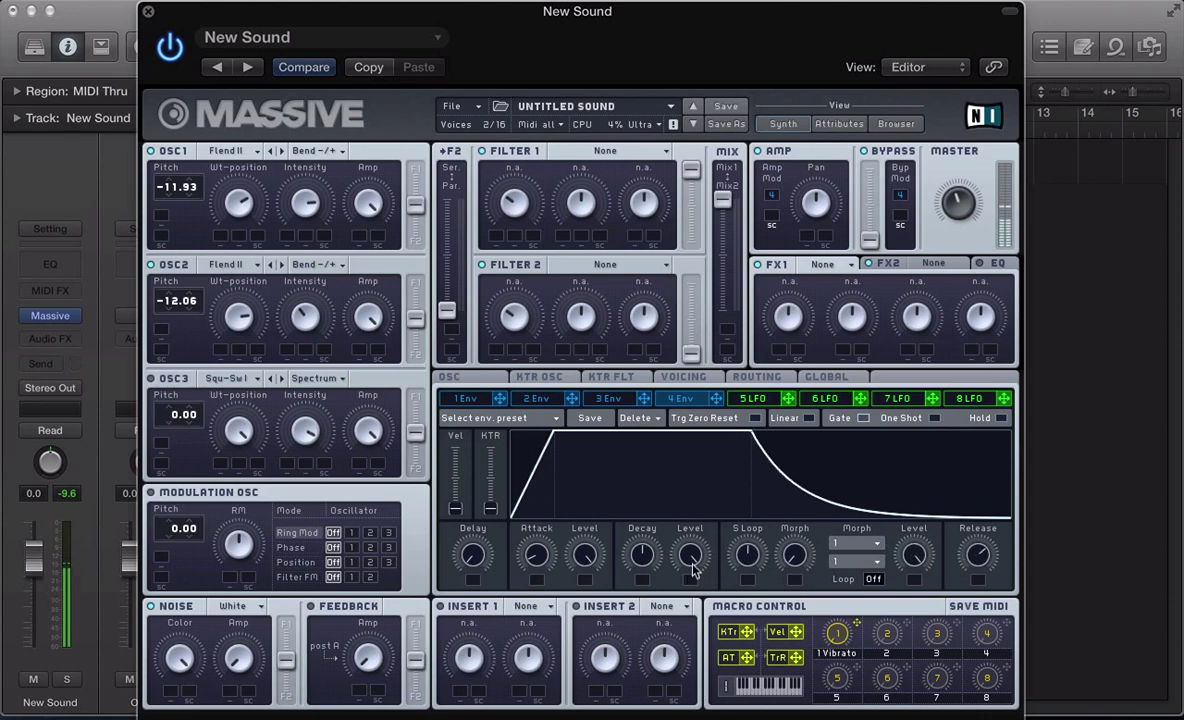
pyautogui.moveTo(695, 570); pyautogui.dragTo(695, 610)
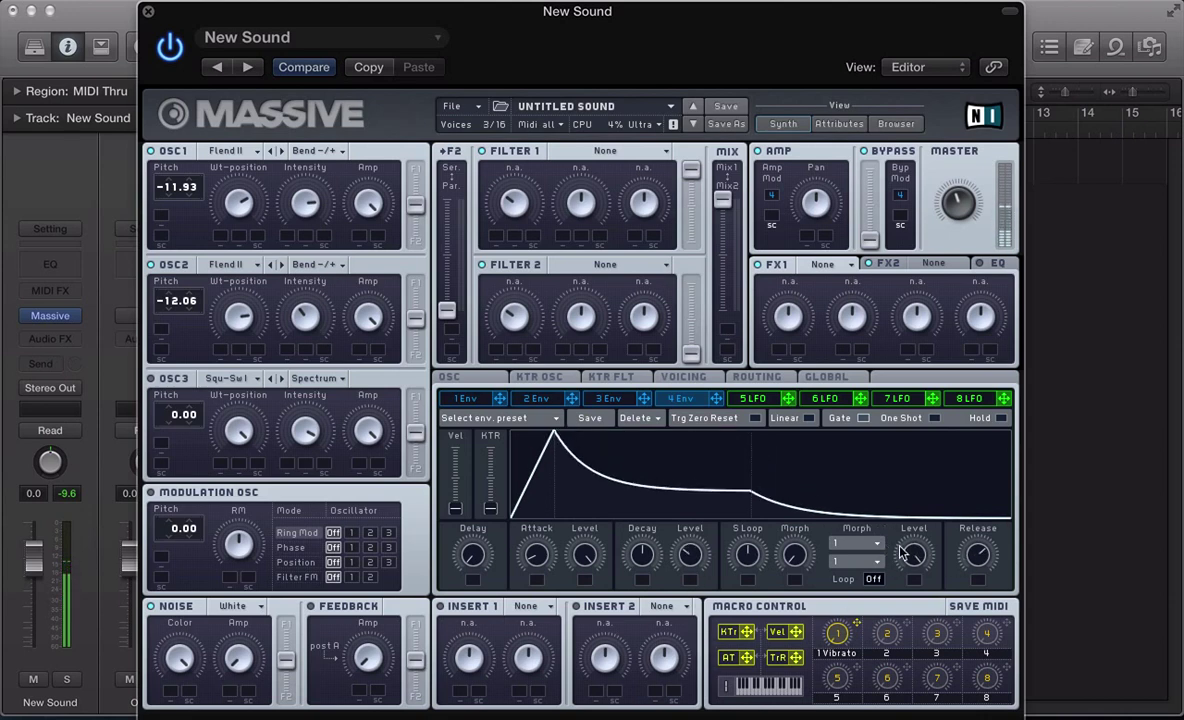
# - Add Reverb as the second effect and lower its dry/wet mix
pyautogui.click(933, 263)
pyautogui.click(935, 281)
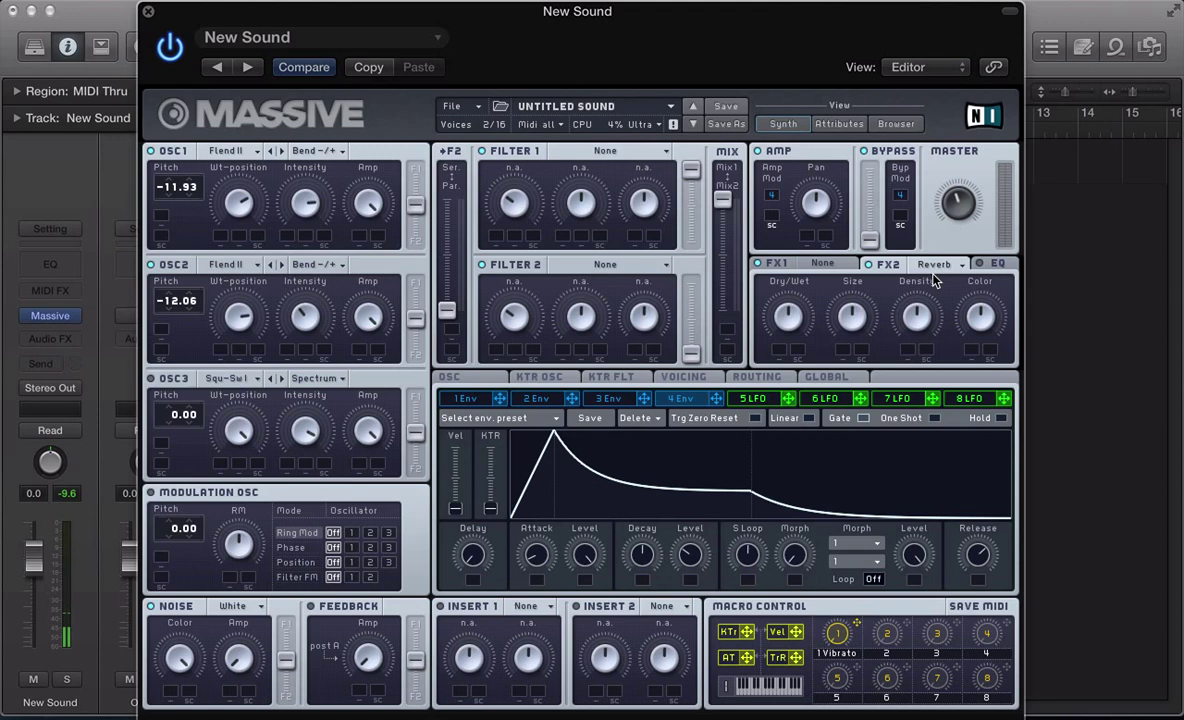
pyautogui.moveTo(775, 317); pyautogui.dragTo(798, 367)
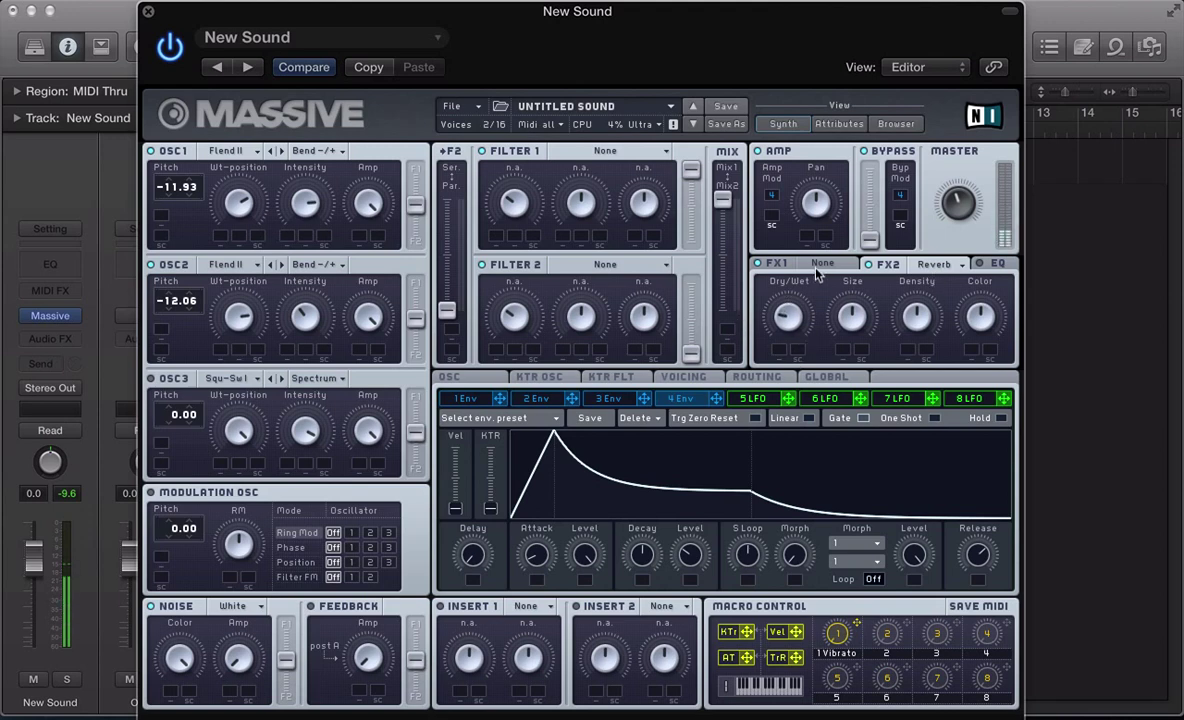
# - Set the first effect slot to Chorus
pyautogui.click(818, 264)
pyautogui.click(818, 264)
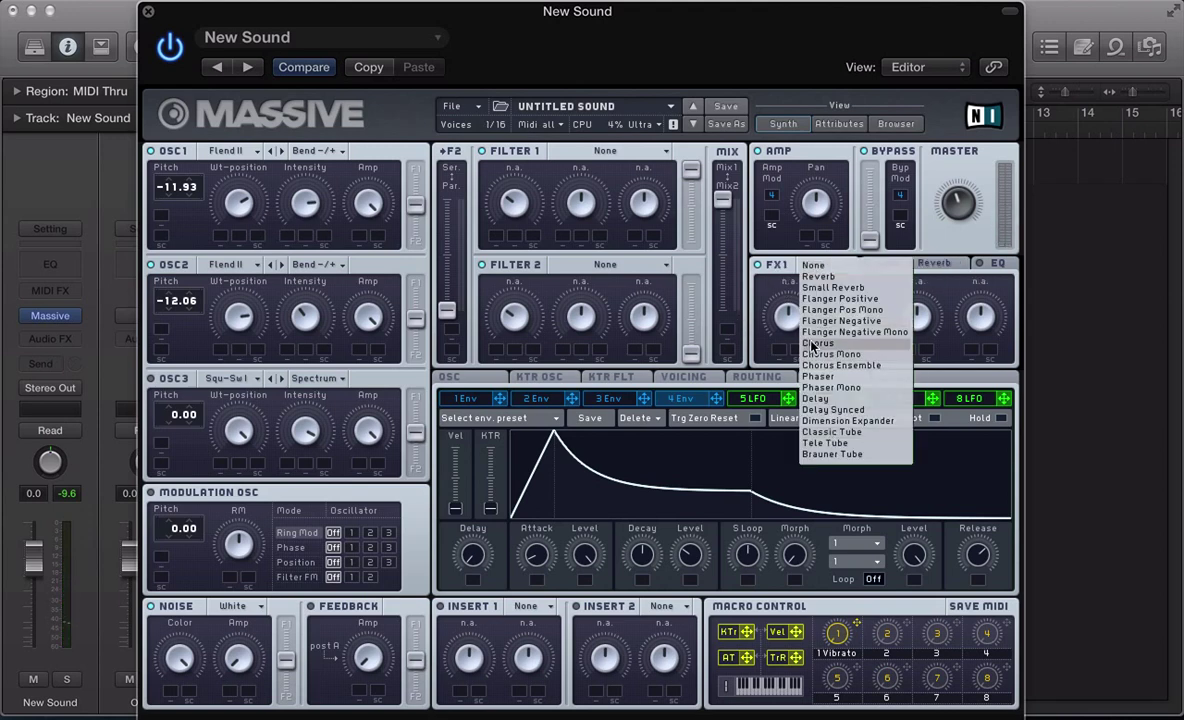
pyautogui.click(814, 344)
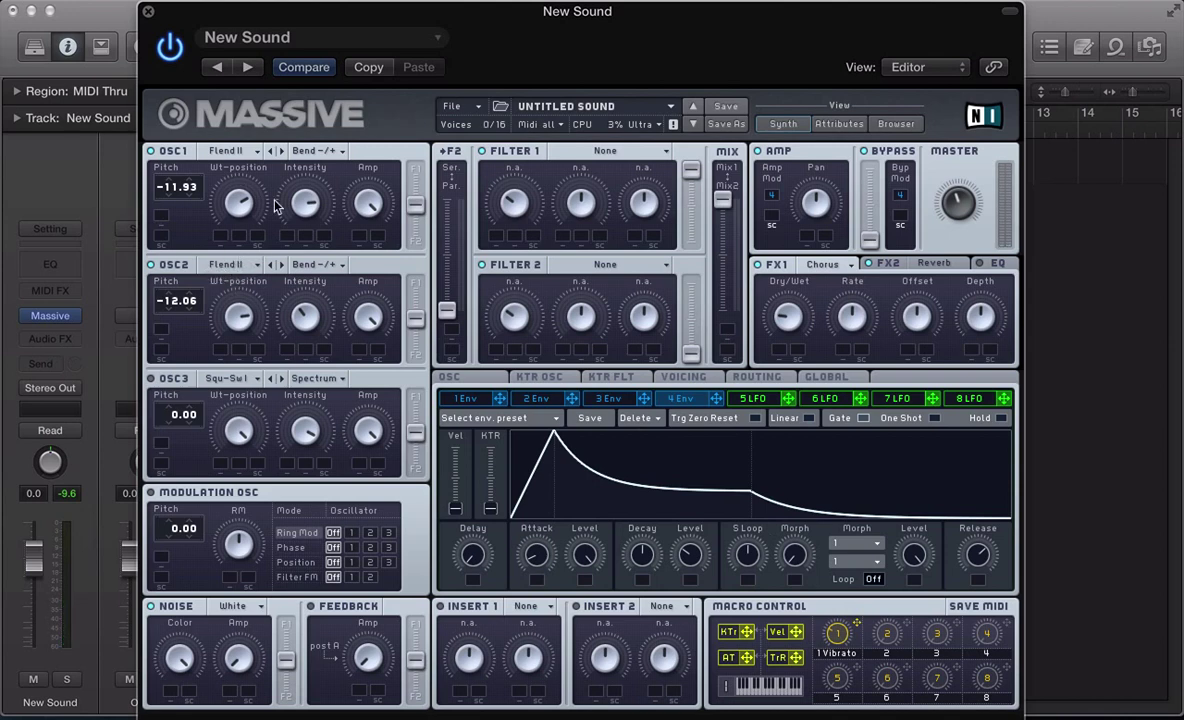
# - Start from a fresh initial patch and load the Flenders II wavetable on OSC1
pyautogui.click(464, 106)
pyautogui.click(472, 113)
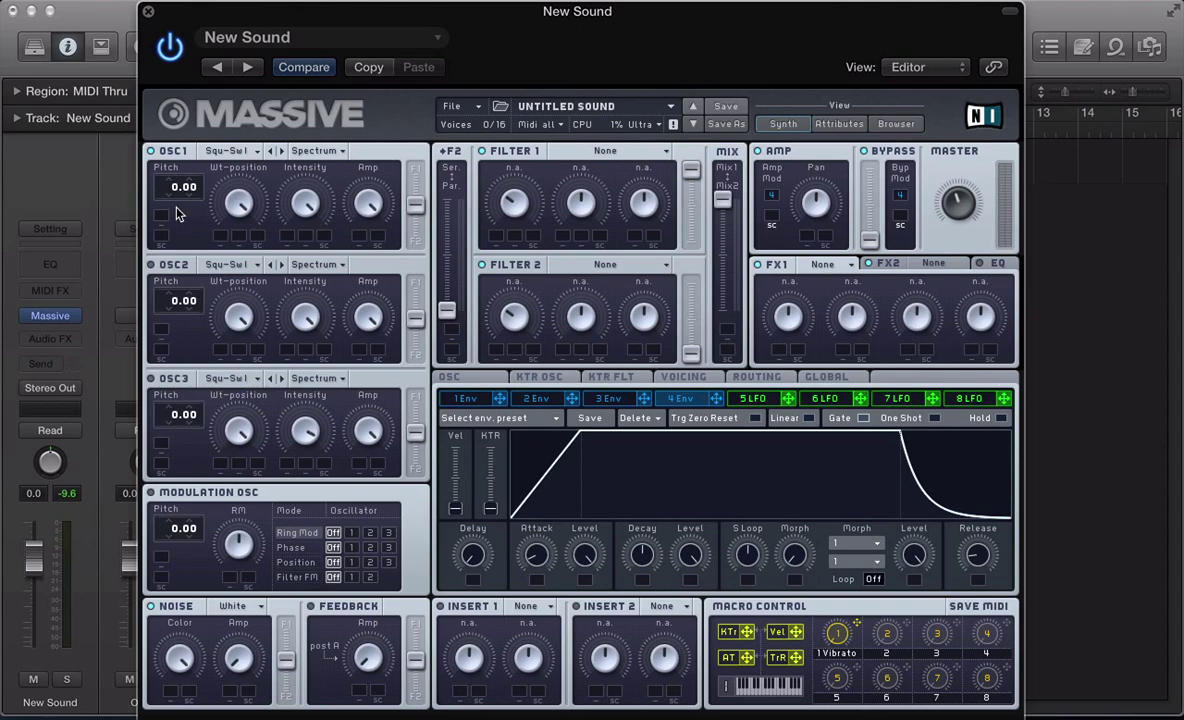
pyautogui.click(226, 150)
pyautogui.click(455, 336)
# - Switch OSC1 from Bend - to Bend -/+ mode and lower its intensity
pyautogui.click(315, 151)
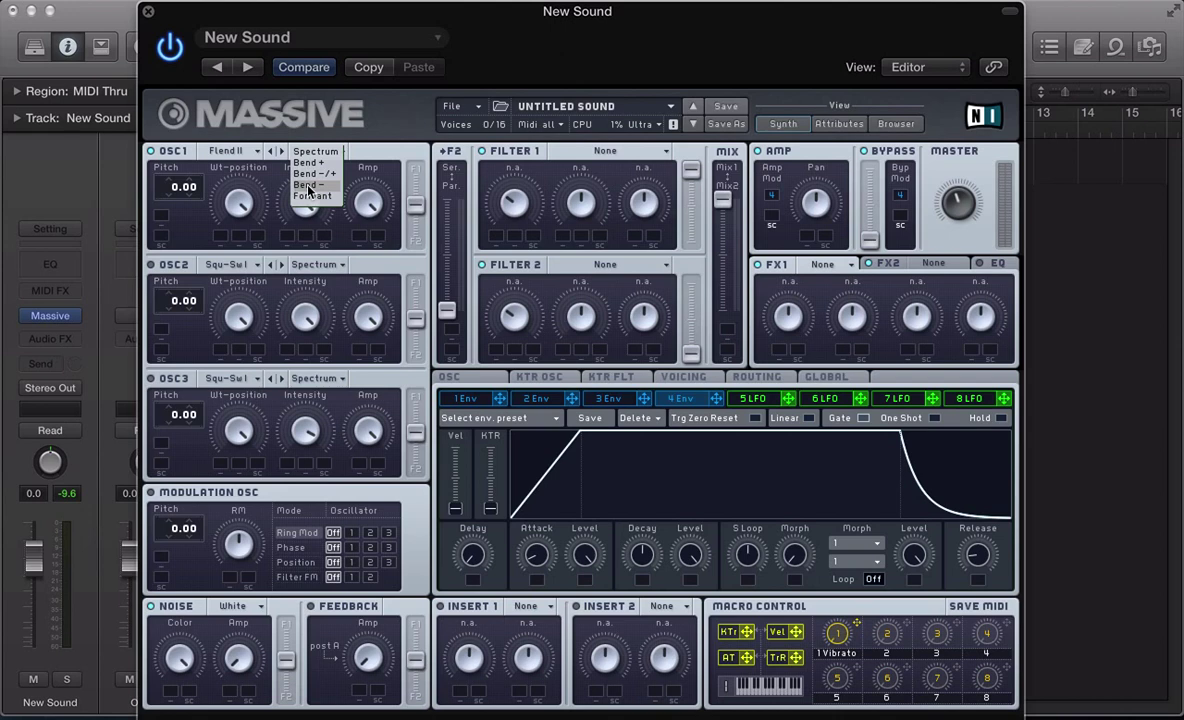
pyautogui.click(297, 186)
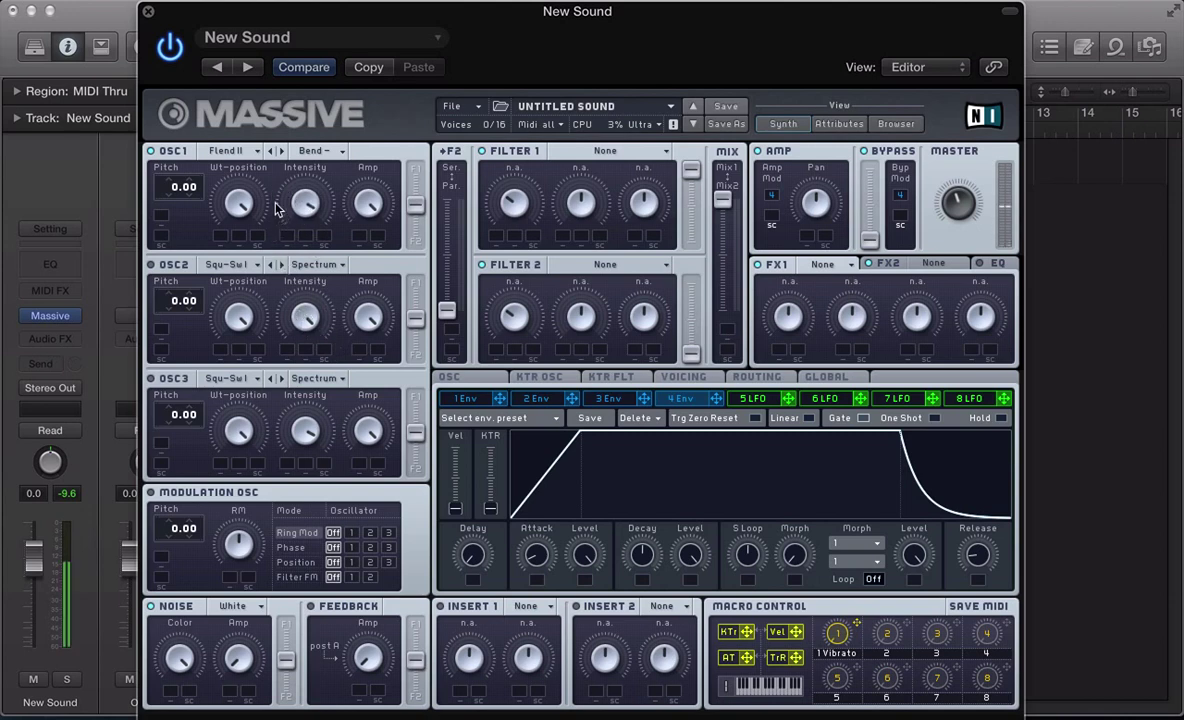
pyautogui.click(302, 153)
pyautogui.click(304, 174)
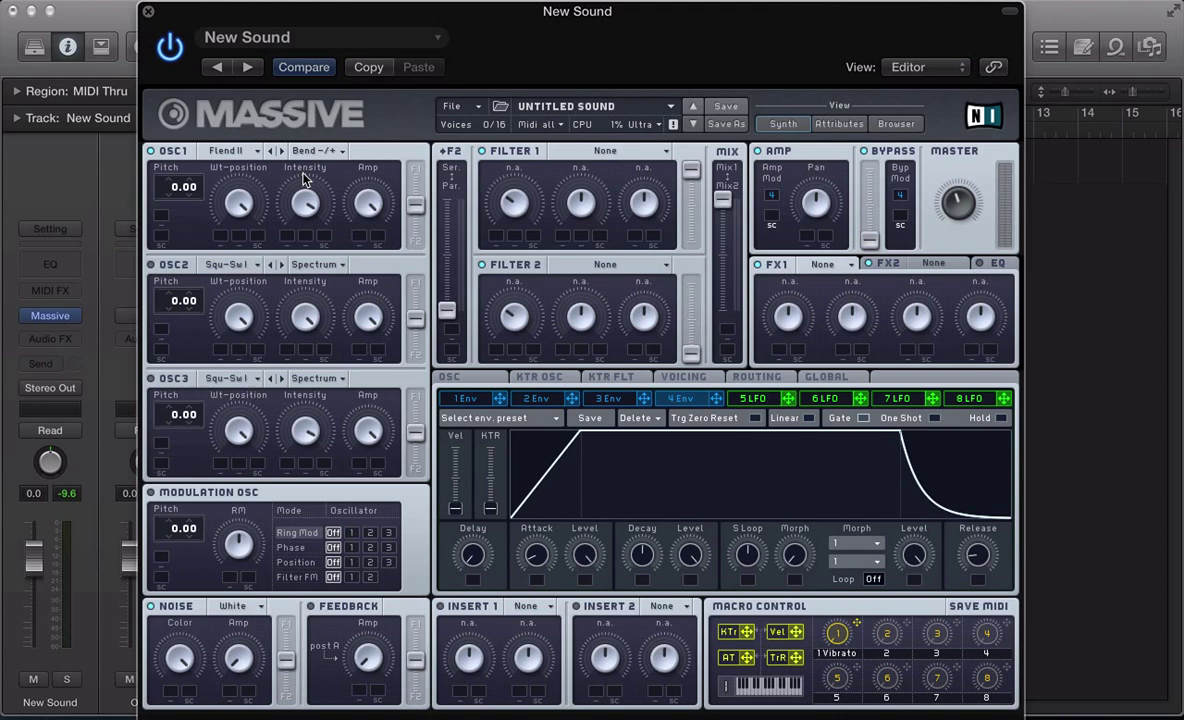
pyautogui.moveTo(293, 220); pyautogui.dragTo(313, 336)
pyautogui.moveTo(305, 216)
pyautogui.mouseDown()
pyautogui.moveTo(293, 190)
pyautogui.moveTo(297, 201)
pyautogui.mouseUp()
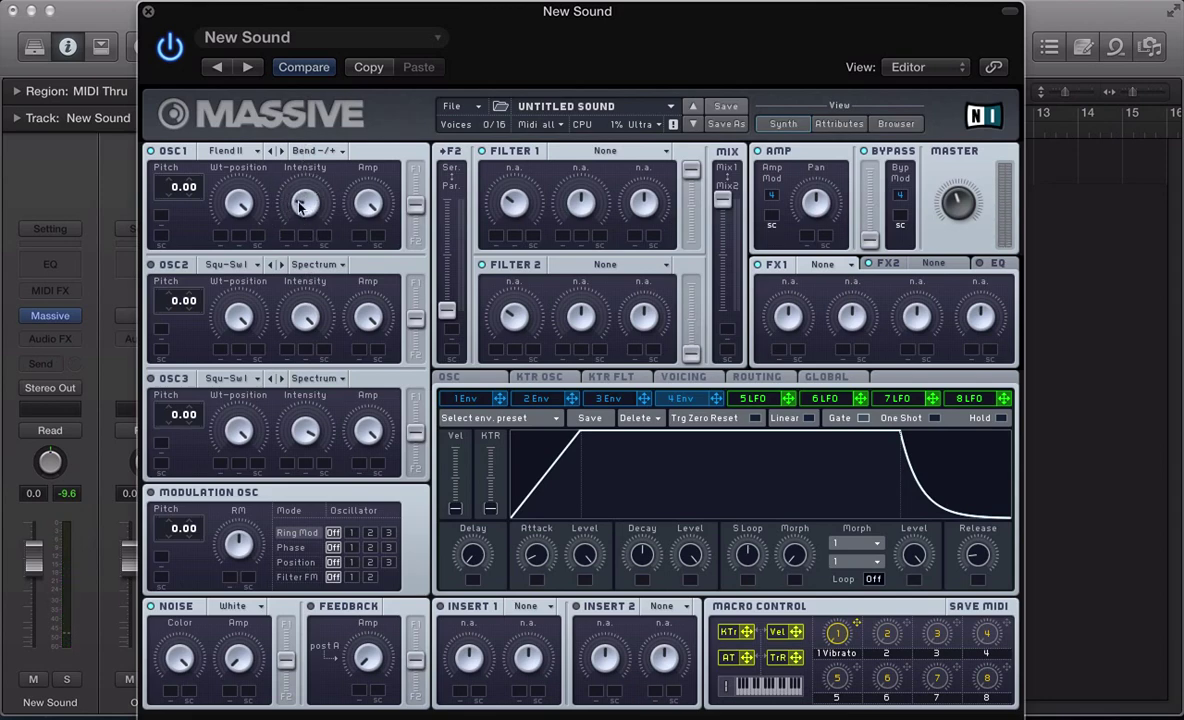
pyautogui.click(215, 150)
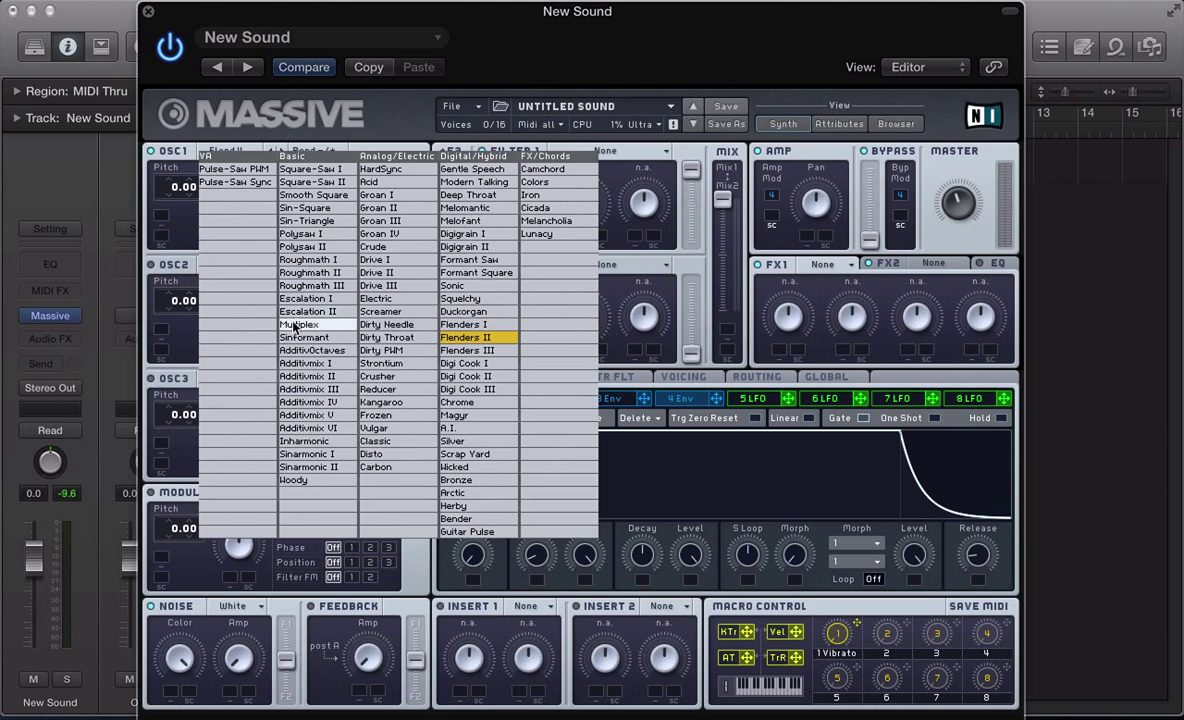
# - Load the Multiplex wavetable into OSC1 and set its mode to Bend -/+
pyautogui.click(293, 325)
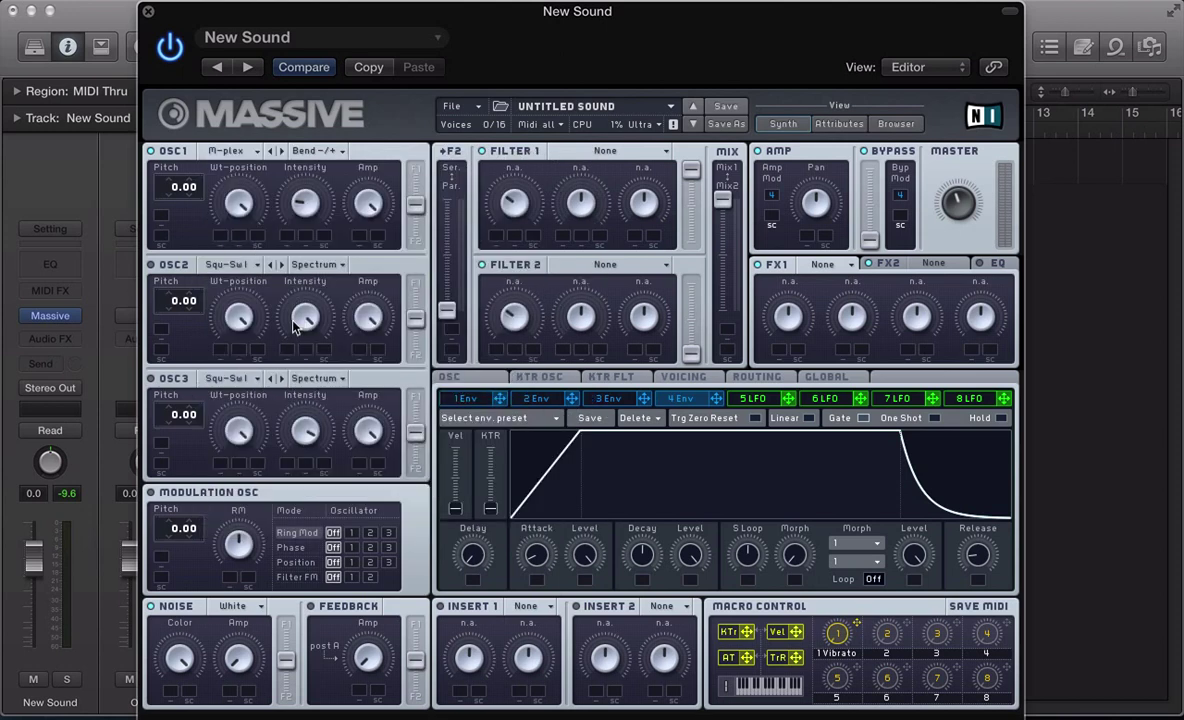
pyautogui.click(308, 151)
pyautogui.click(312, 152)
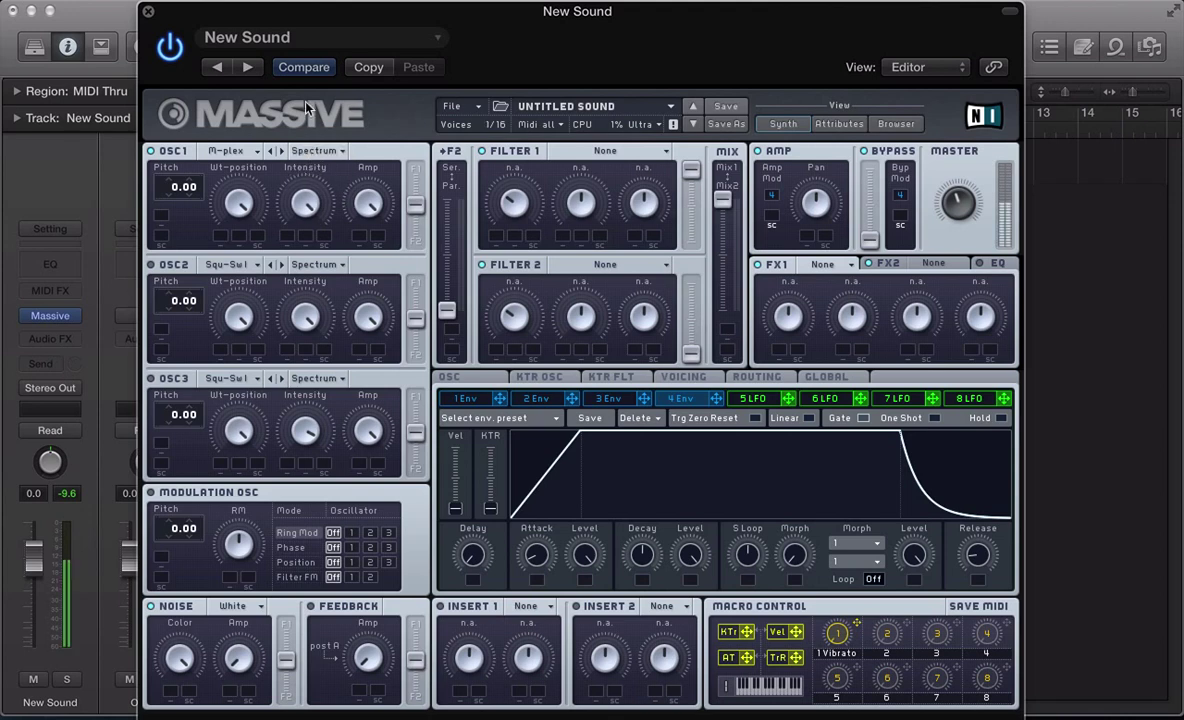
pyautogui.click(310, 151)
pyautogui.click(288, 186)
pyautogui.click(310, 151)
pyautogui.click(312, 174)
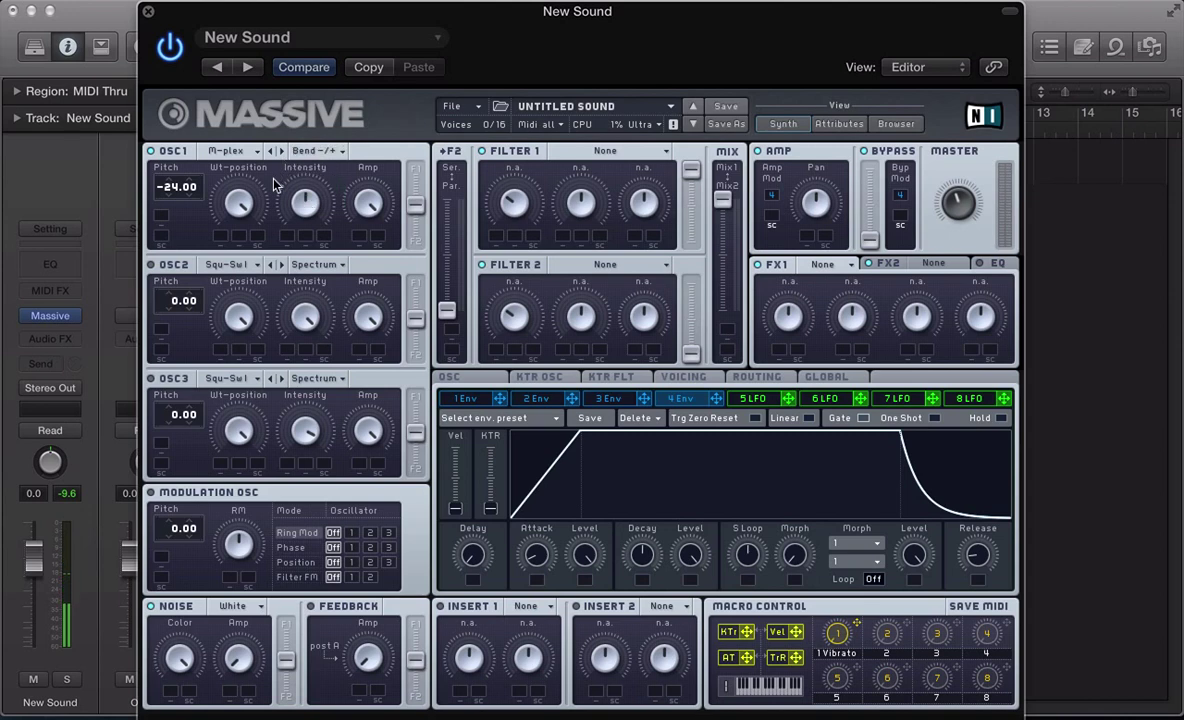
# - Turn OSC1's intensity down and modulate it with LFO 5 at a 1/4 rate ratio
pyautogui.moveTo(303, 205)
pyautogui.mouseDown()
pyautogui.moveTo(272, 154)
pyautogui.moveTo(297, 205)
pyautogui.mouseUp()
pyautogui.moveTo(299, 208); pyautogui.dragTo(299, 240)
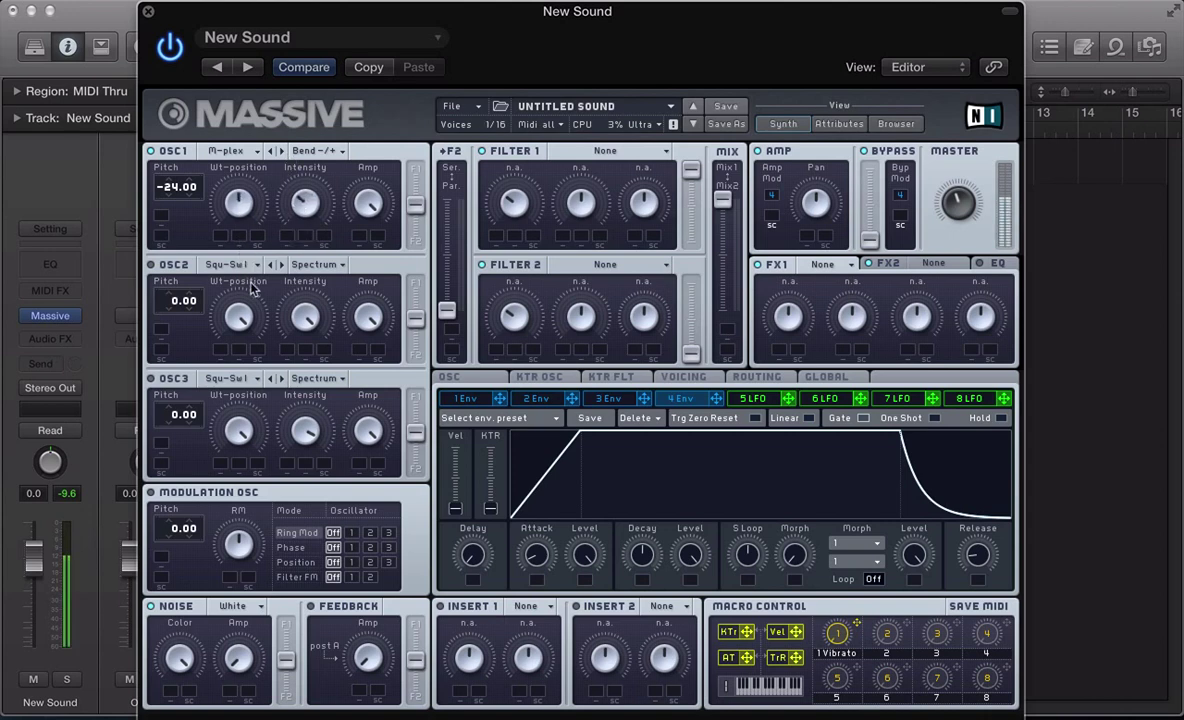
pyautogui.moveTo(788, 398); pyautogui.dragTo(287, 236)
pyautogui.click(752, 400)
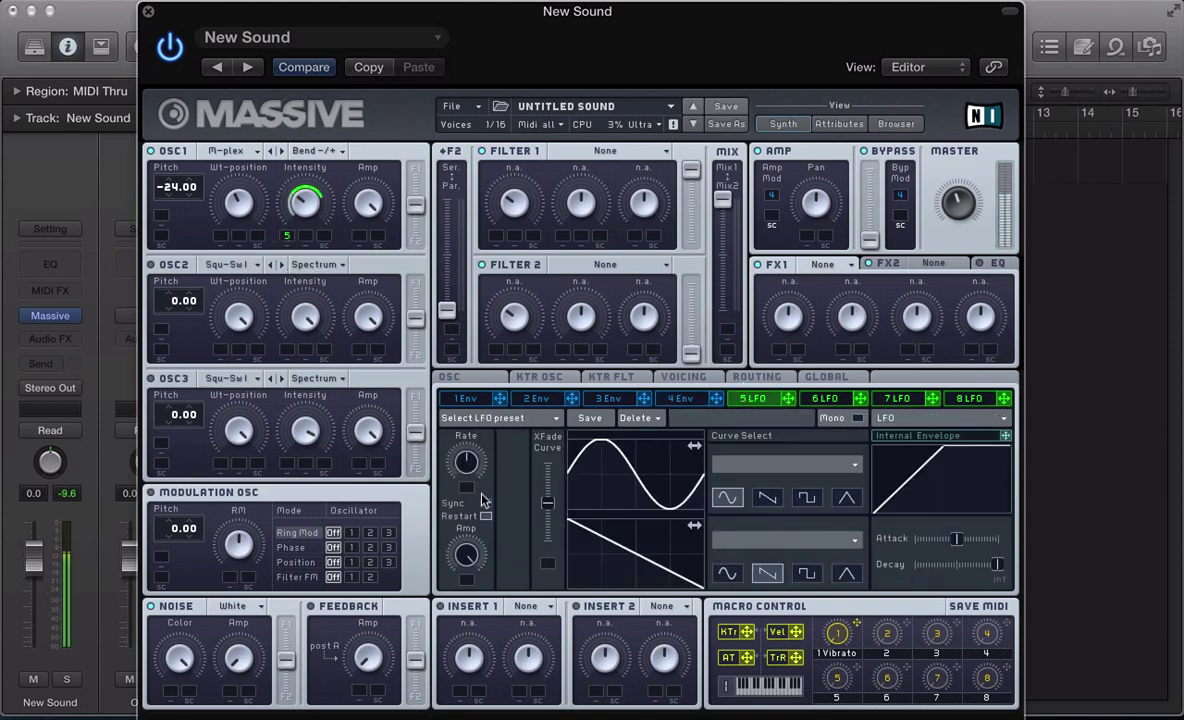
pyautogui.moveTo(464, 471); pyautogui.dragTo(431, 461)
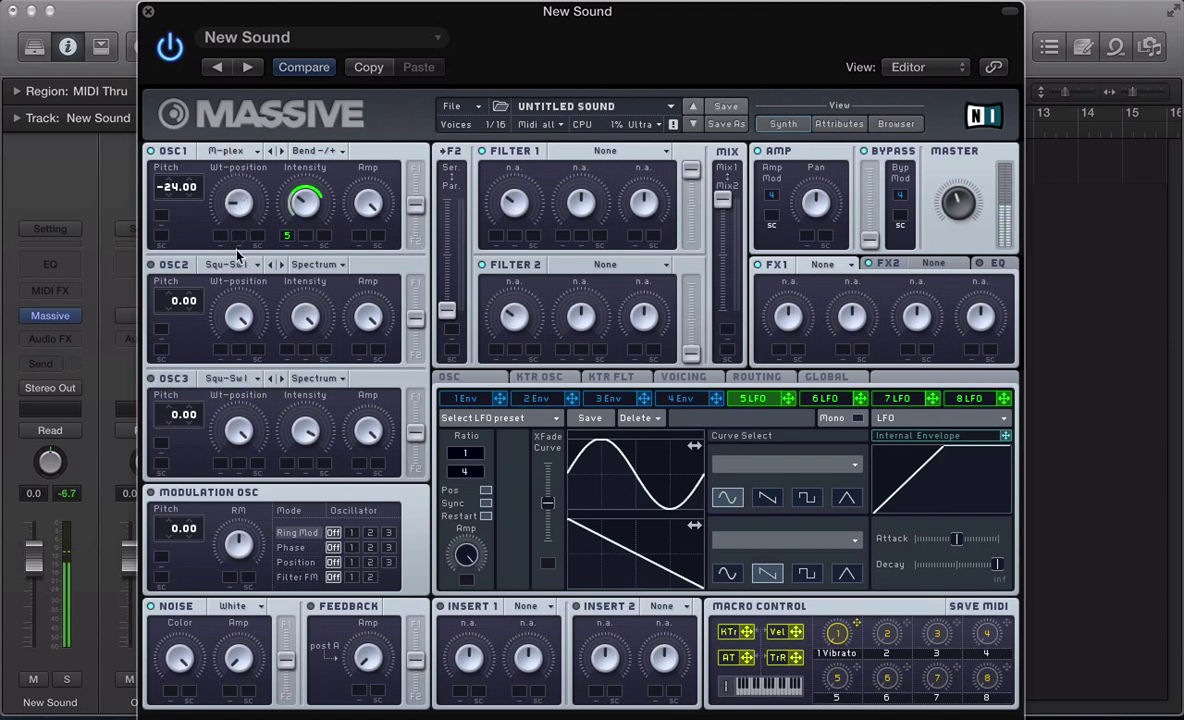
# - Start a new blank sound, switch OSC1 to Formant mode and lower its intensity
pyautogui.click(453, 106)
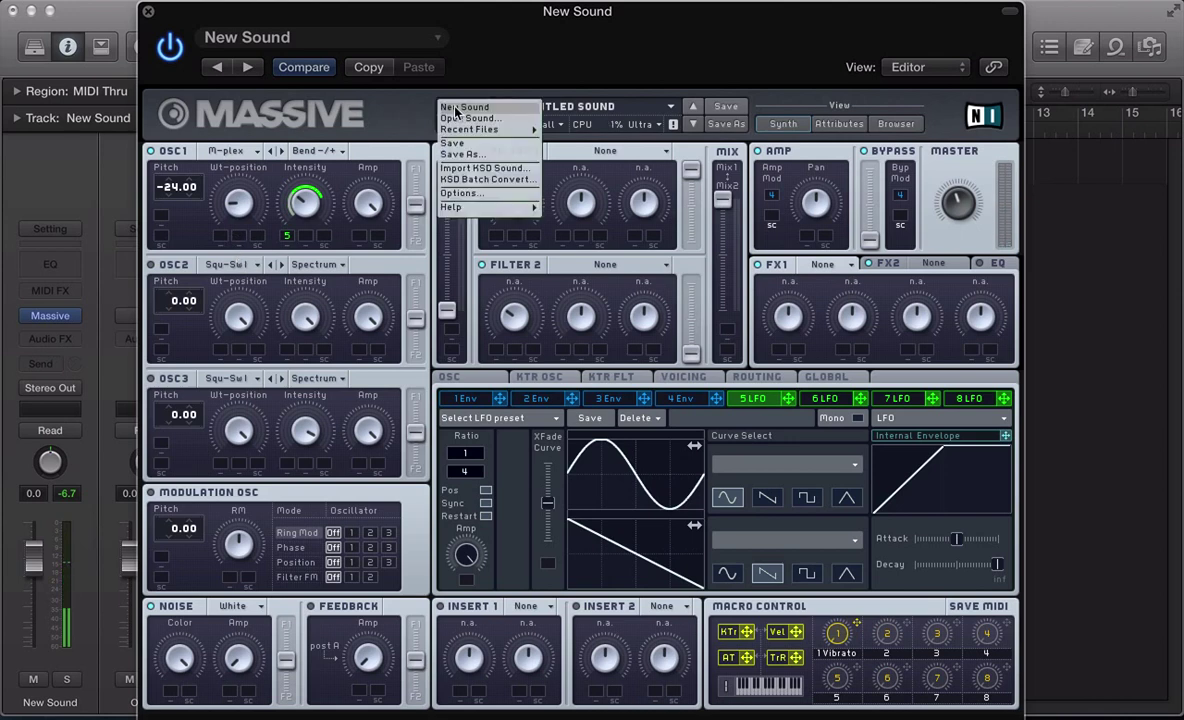
pyautogui.click(461, 107)
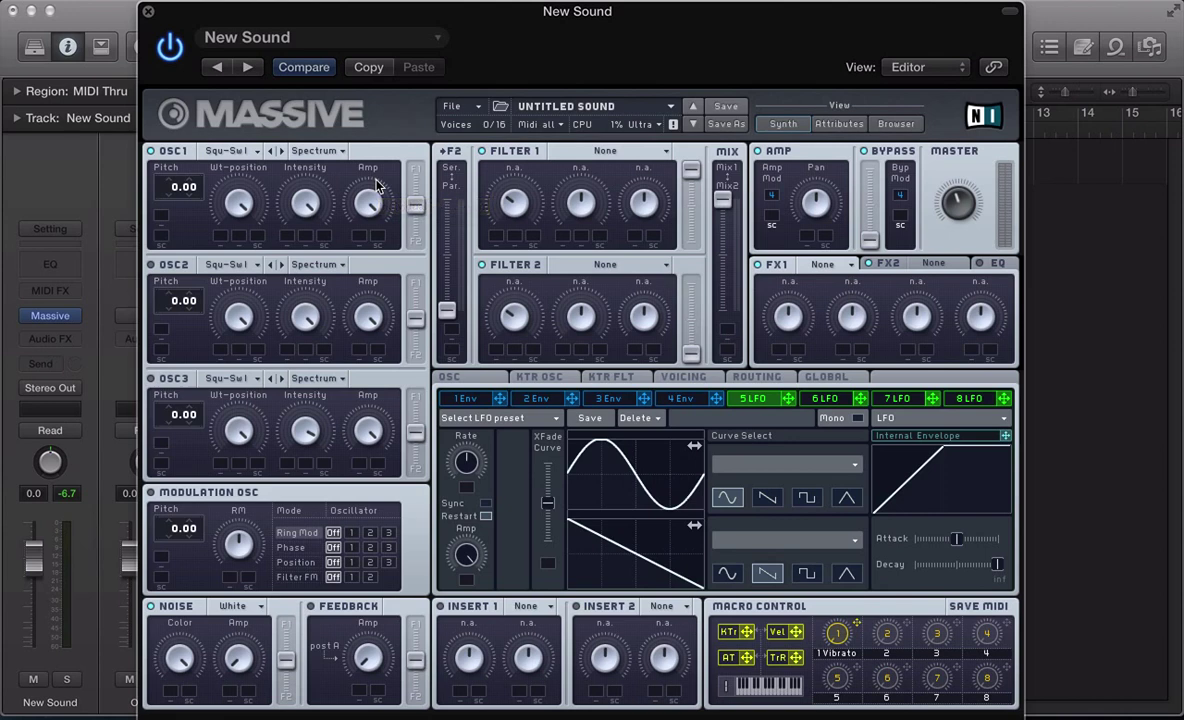
pyautogui.click(310, 151)
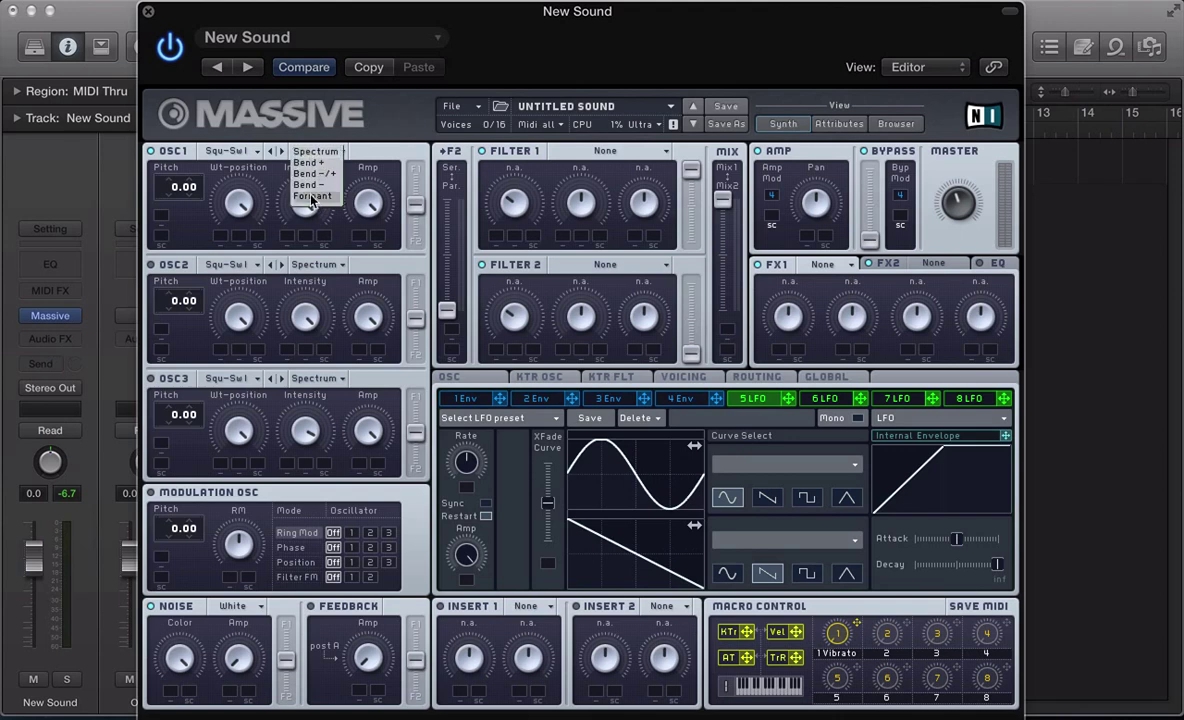
pyautogui.click(311, 196)
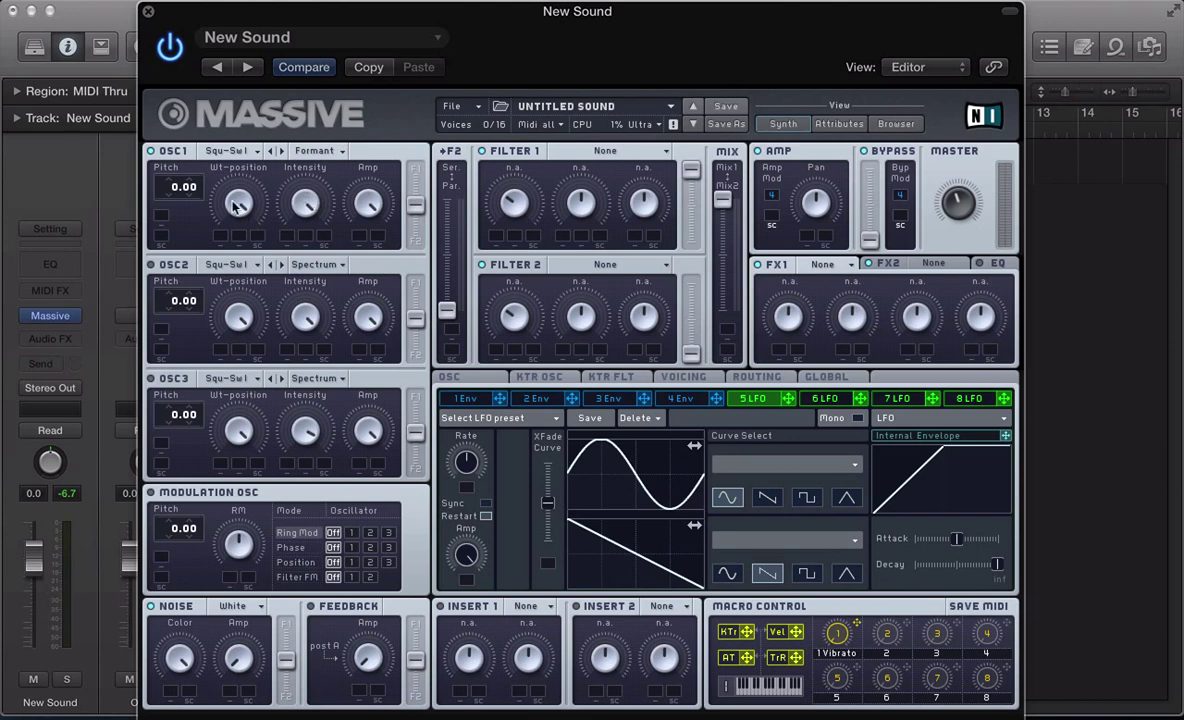
pyautogui.moveTo(315, 205); pyautogui.dragTo(337, 345)
# - Try the Screamer wavetable on OSC1 with lower intensity, then switch to Grain II
pyautogui.click(233, 152)
pyautogui.click(381, 311)
pyautogui.moveTo(314, 205); pyautogui.dragTo(321, 316)
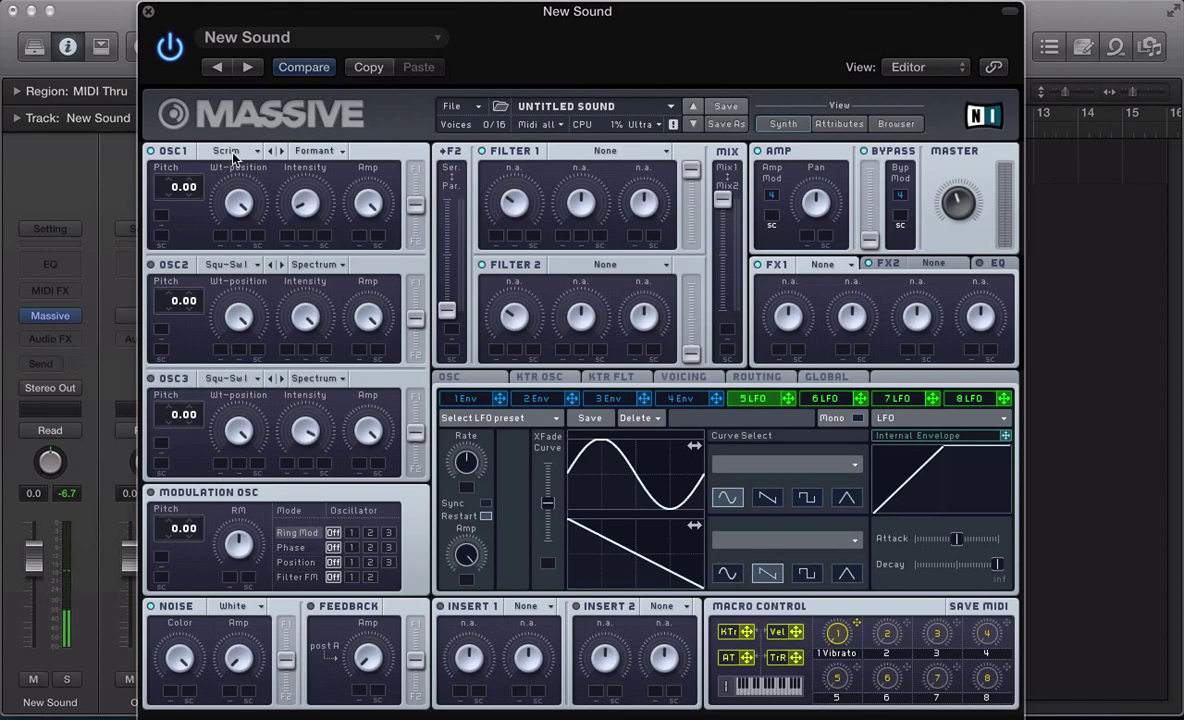
pyautogui.click(226, 150)
pyautogui.click(453, 249)
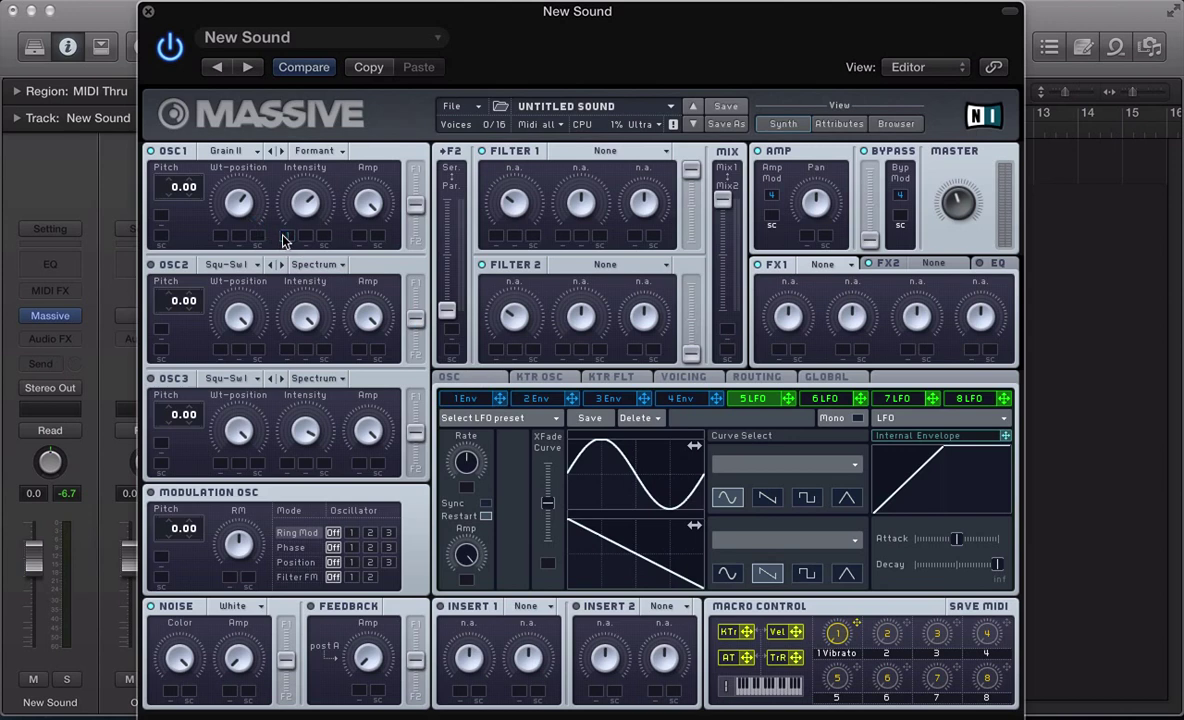
# - Bring up envelope 1's settings and add Reverb as the second effect
pyautogui.click(455, 400)
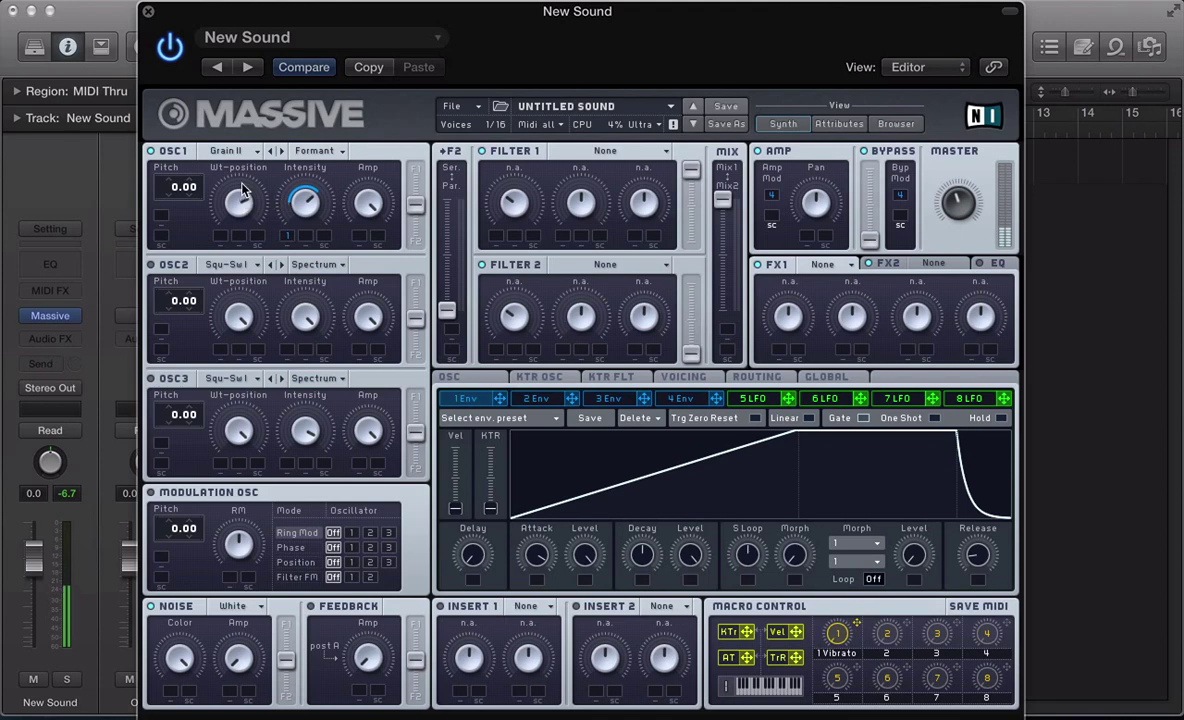
pyautogui.click(932, 264)
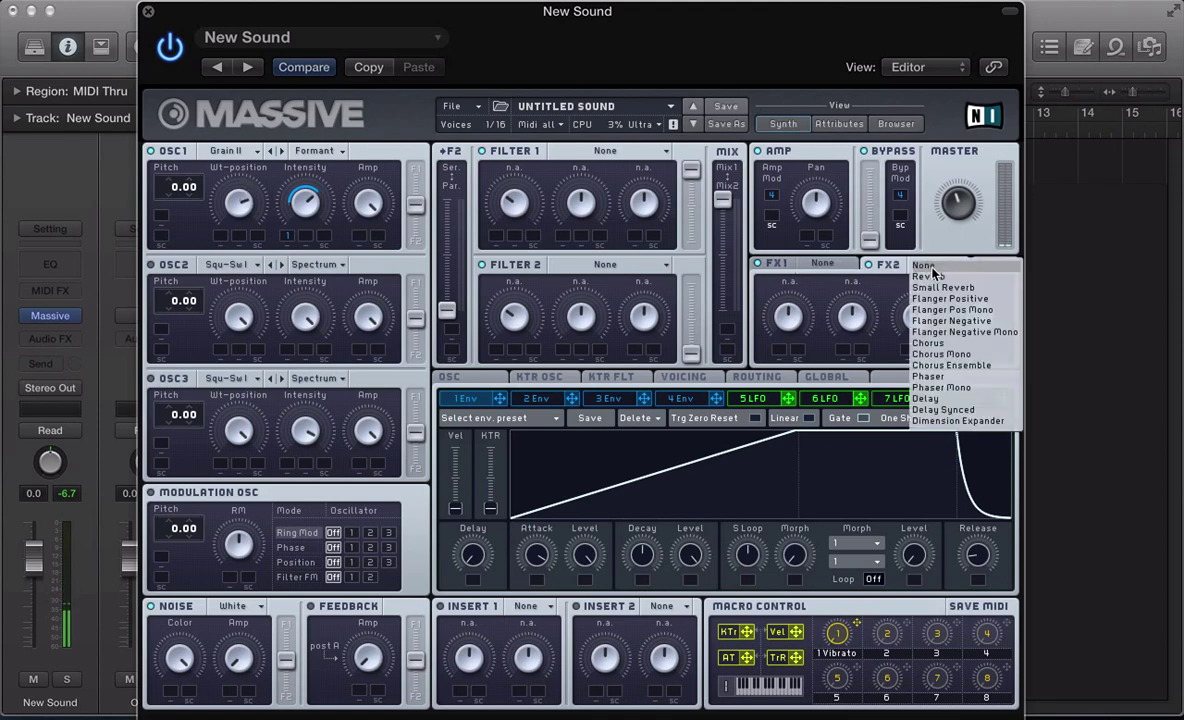
pyautogui.click(931, 276)
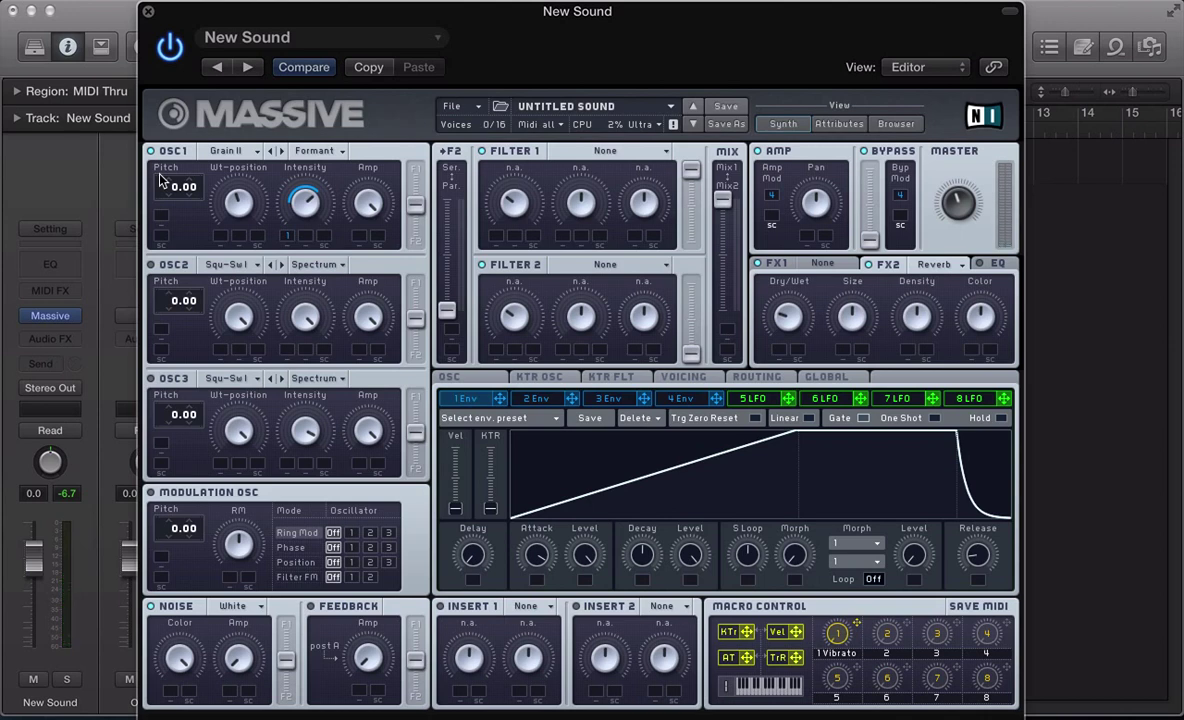
pyautogui.click(305, 150)
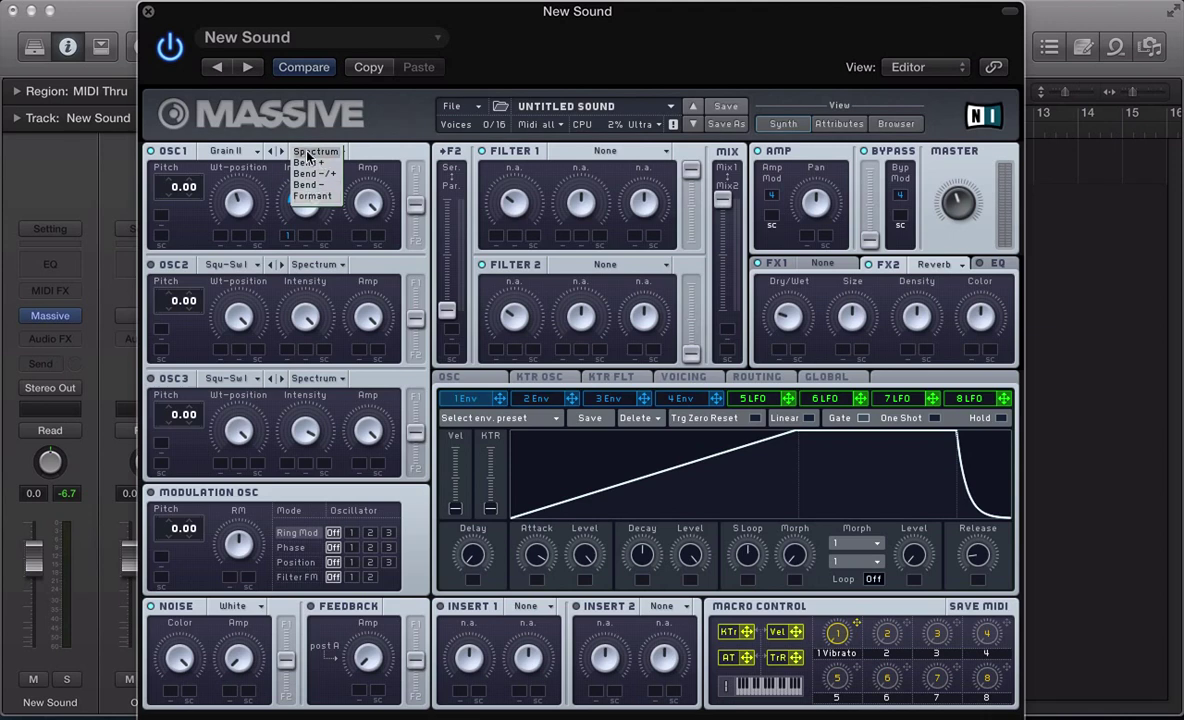
pyautogui.click(312, 195)
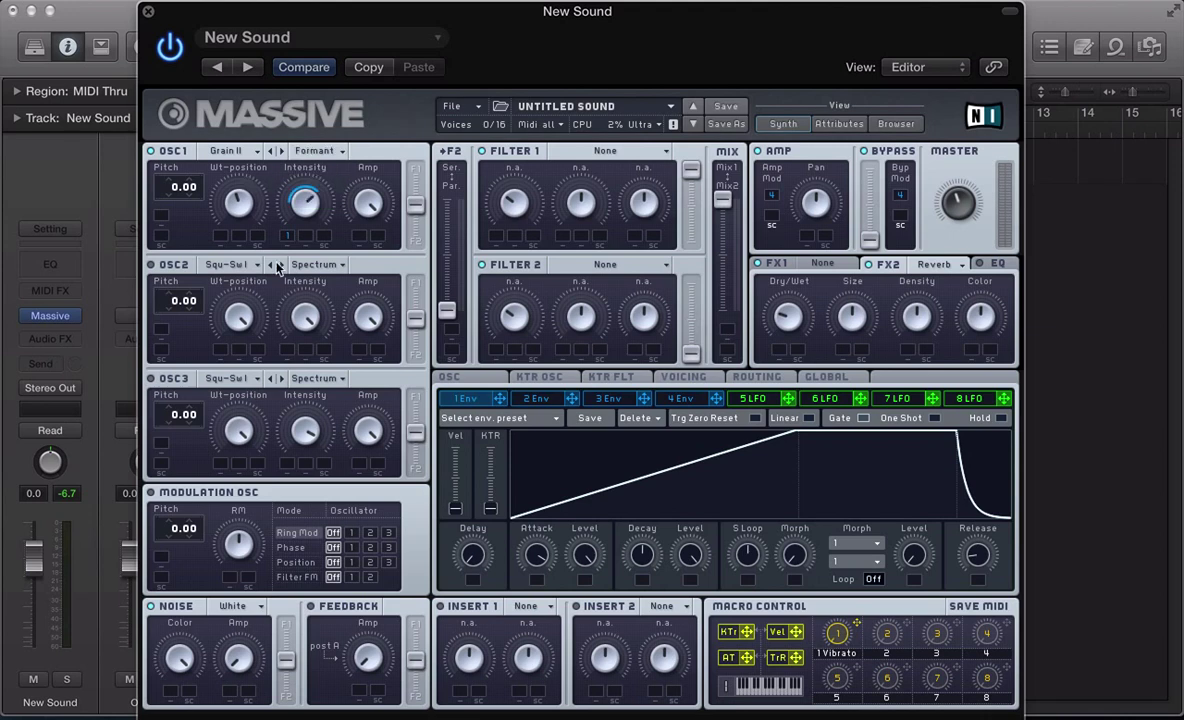
pyautogui.click(305, 150)
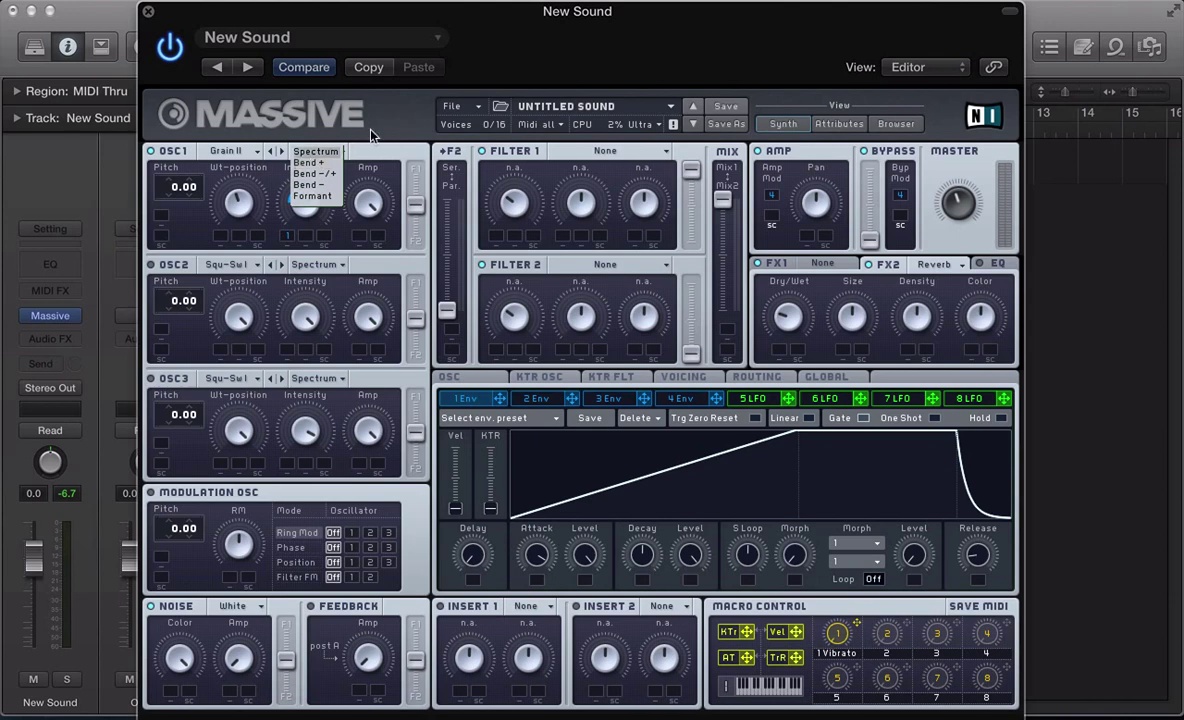
pyautogui.click(345, 118)
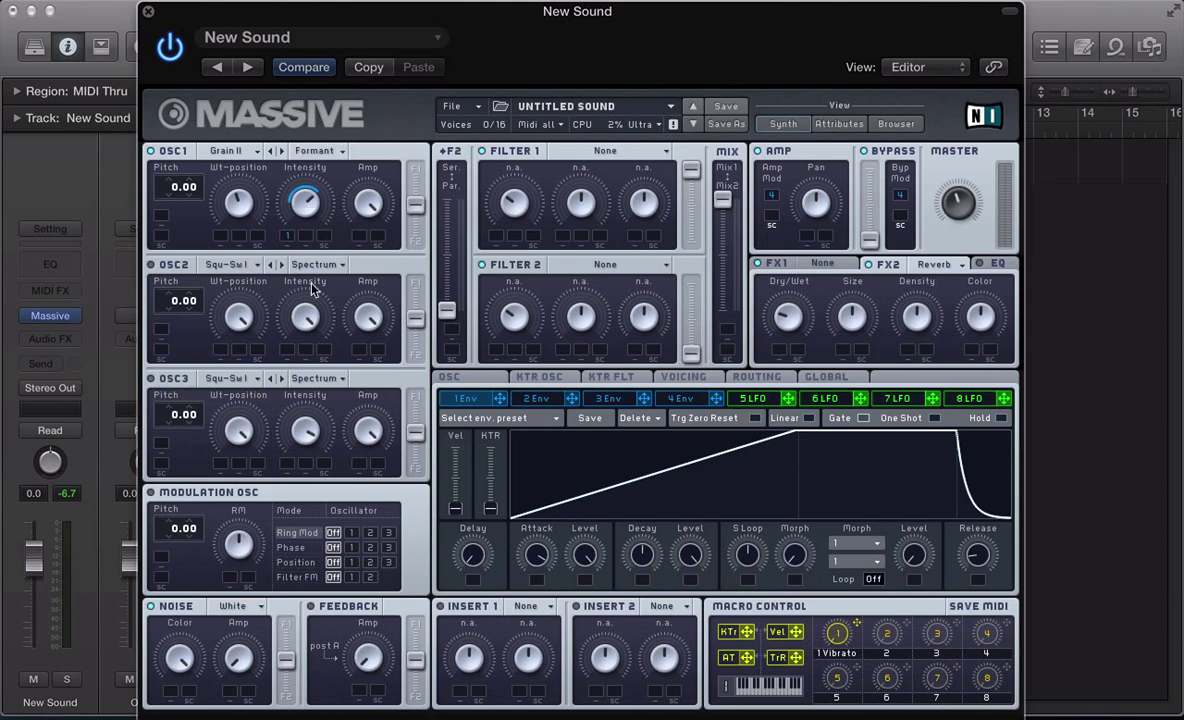